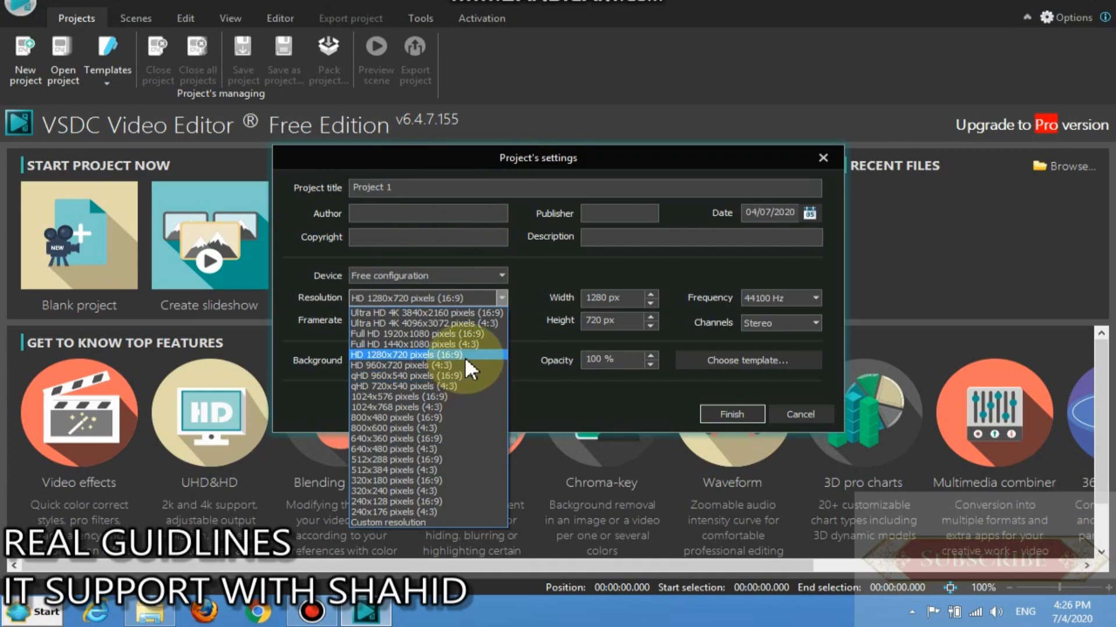
Step: Create the project with a resolution of HD 1280x720 pixels (16:9)
click(465, 355)
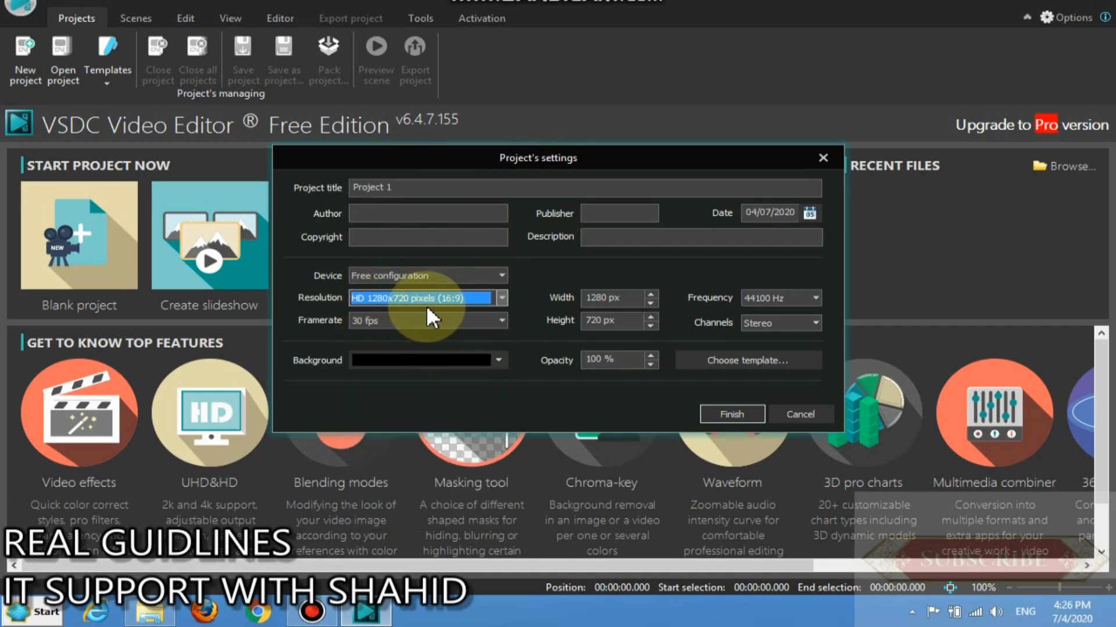
click(732, 414)
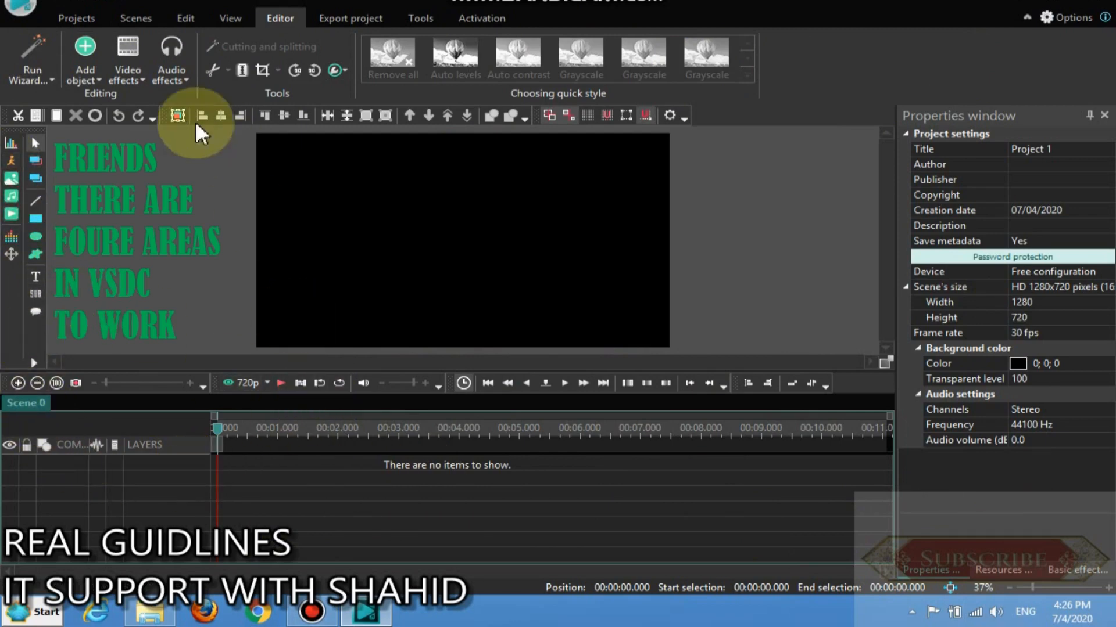
Step: Add the dark blue 50-Beautiful-and-Minimalist-Presentation-Backgrounds-035.jpg image to the scene from the cursor position on a new layer
click(85, 68)
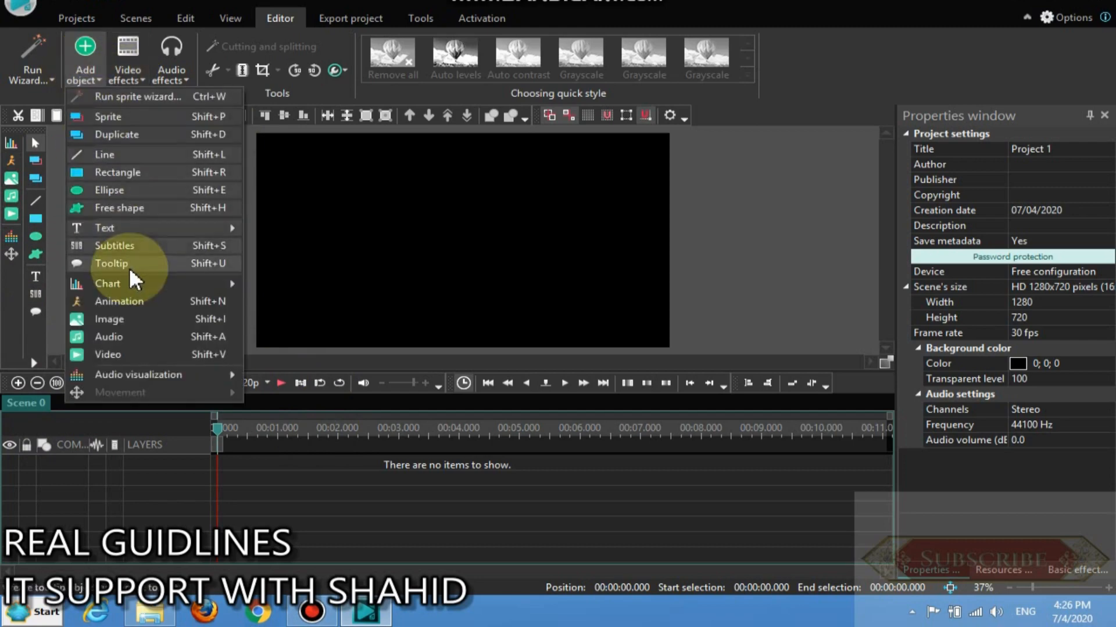
click(139, 319)
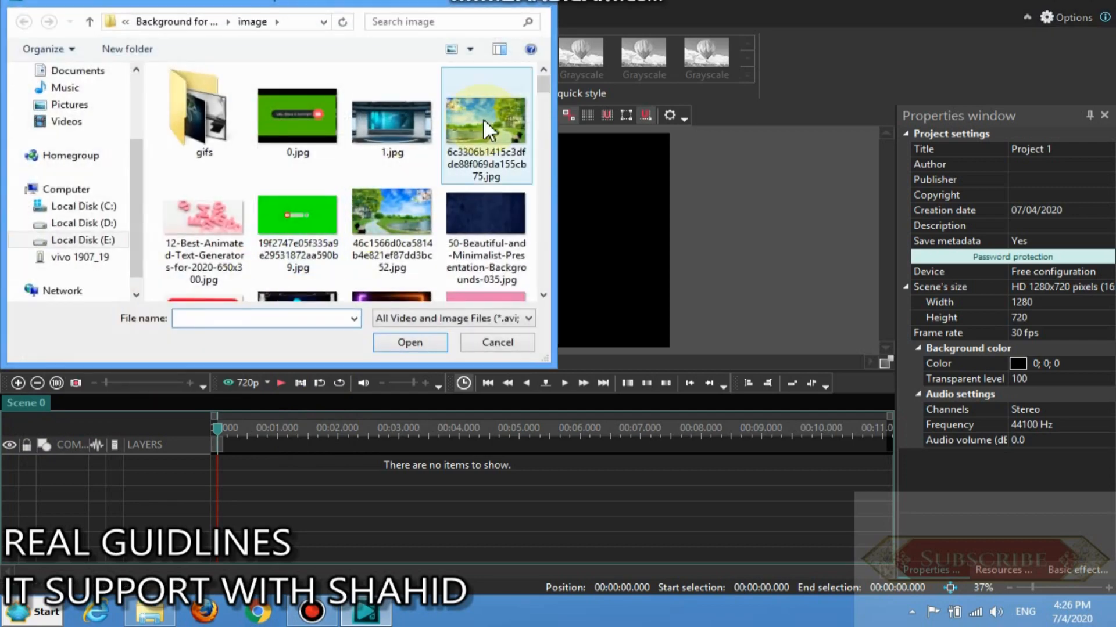
click(495, 199)
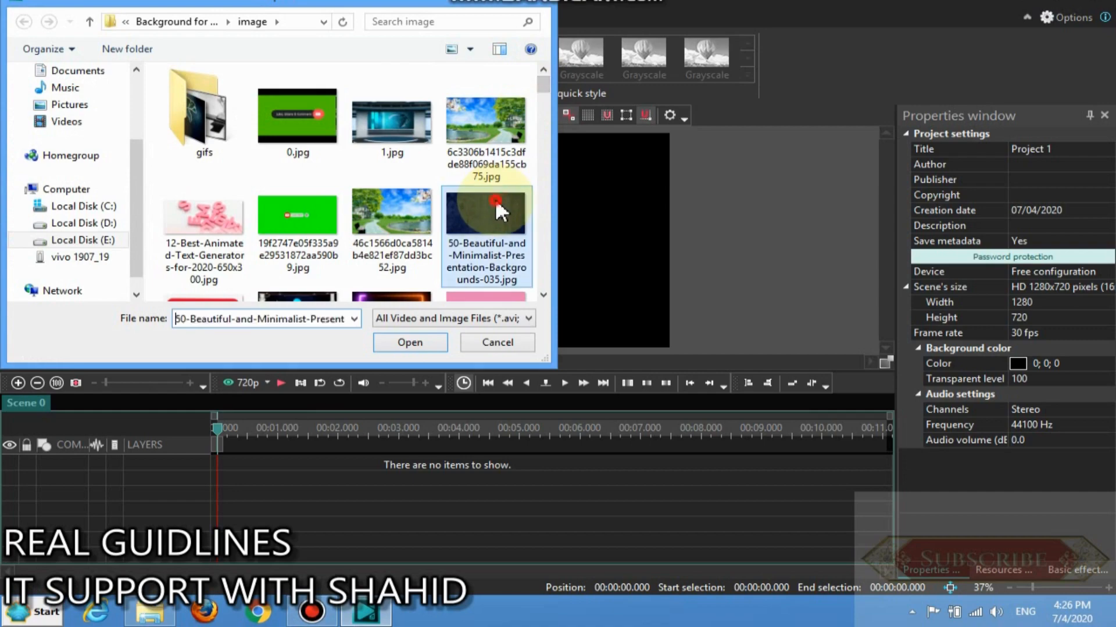
click(422, 344)
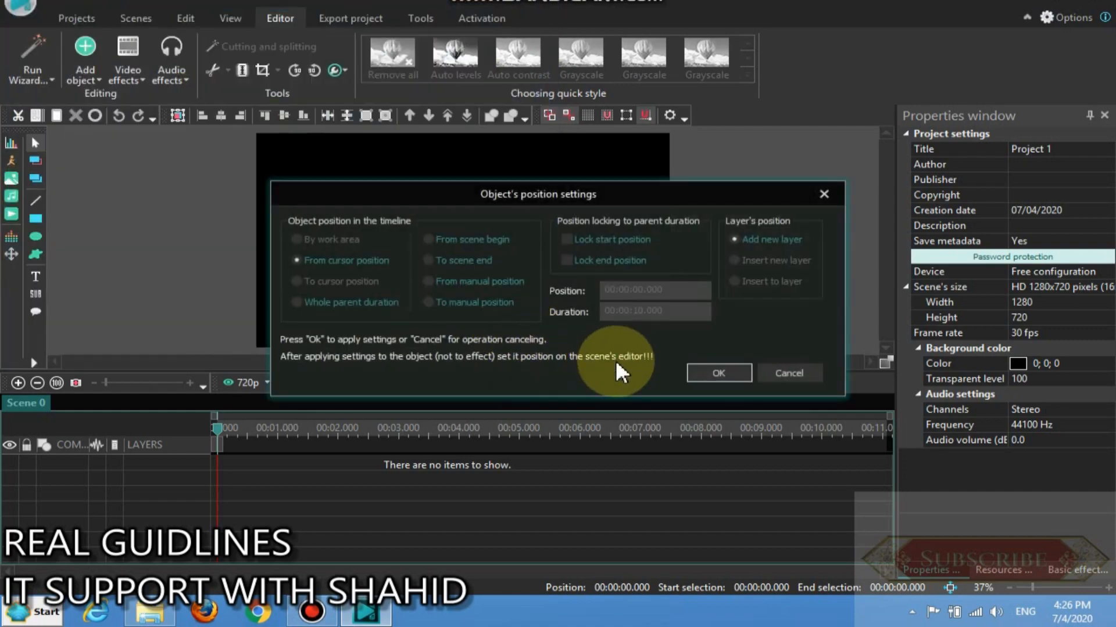
click(718, 373)
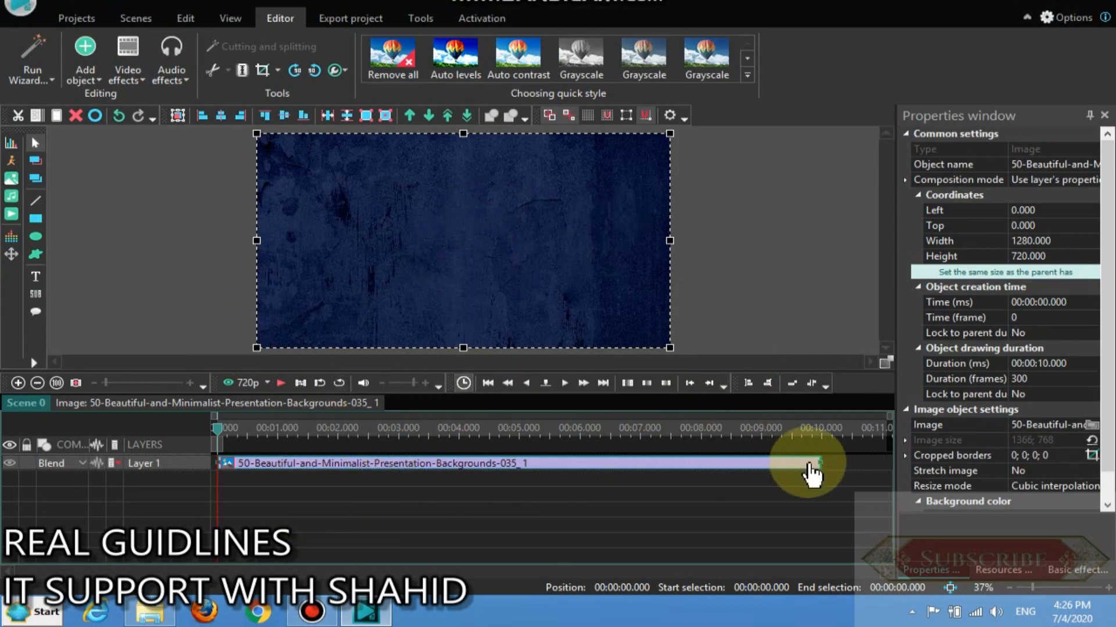
Step: Add a text object from 00:00:00.700 on a new layer, with a box about 1189 by 287 px across the image's upper part
click(280, 383)
click(280, 383)
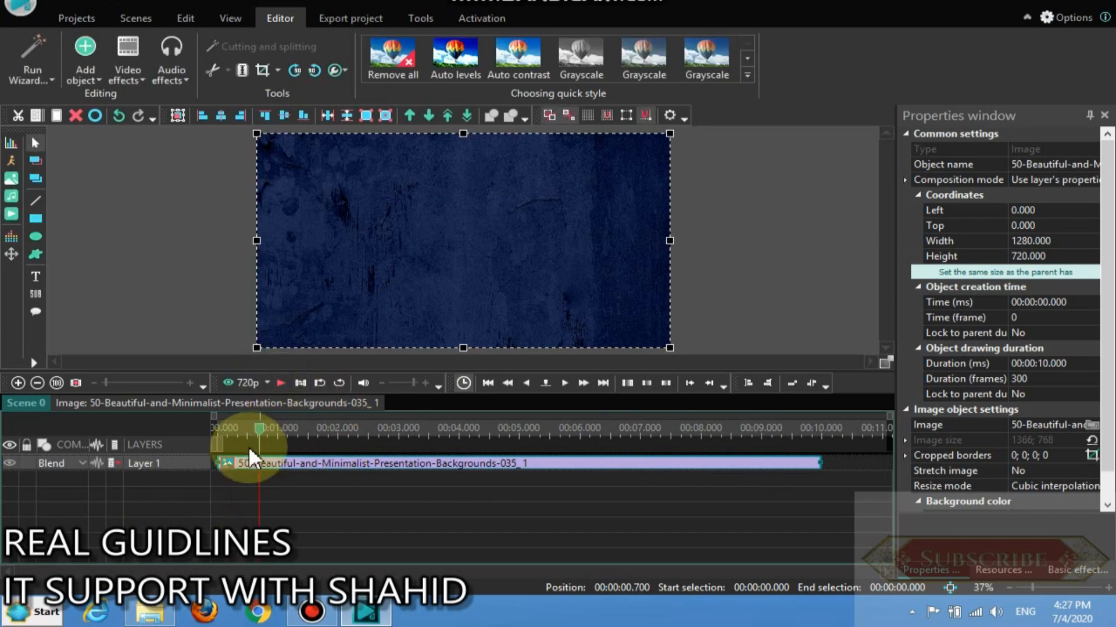
click(33, 278)
click(81, 280)
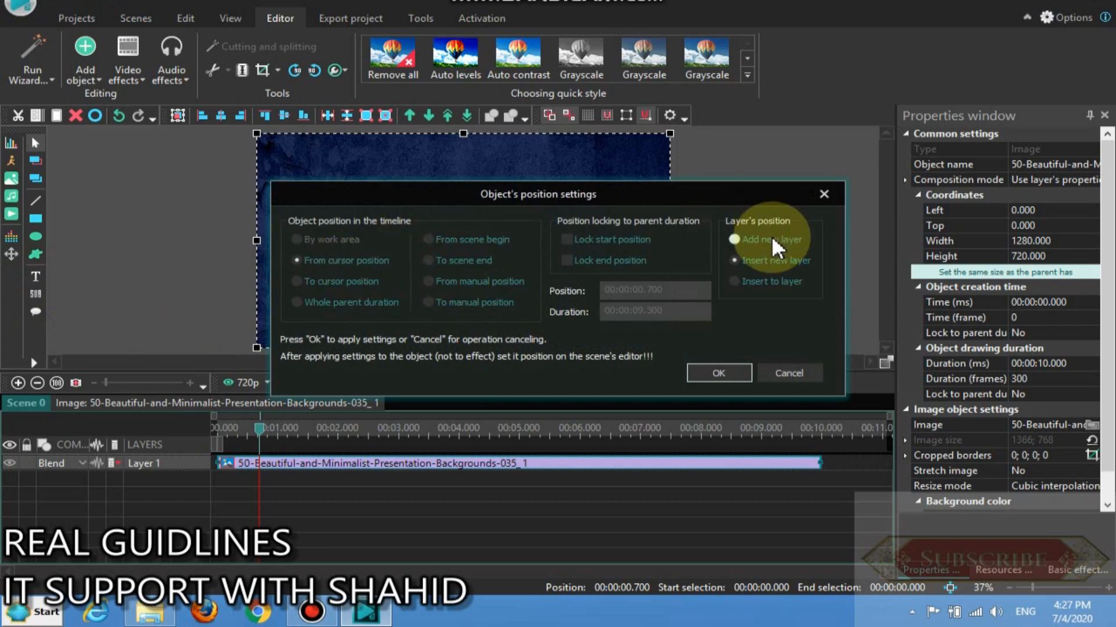
click(756, 238)
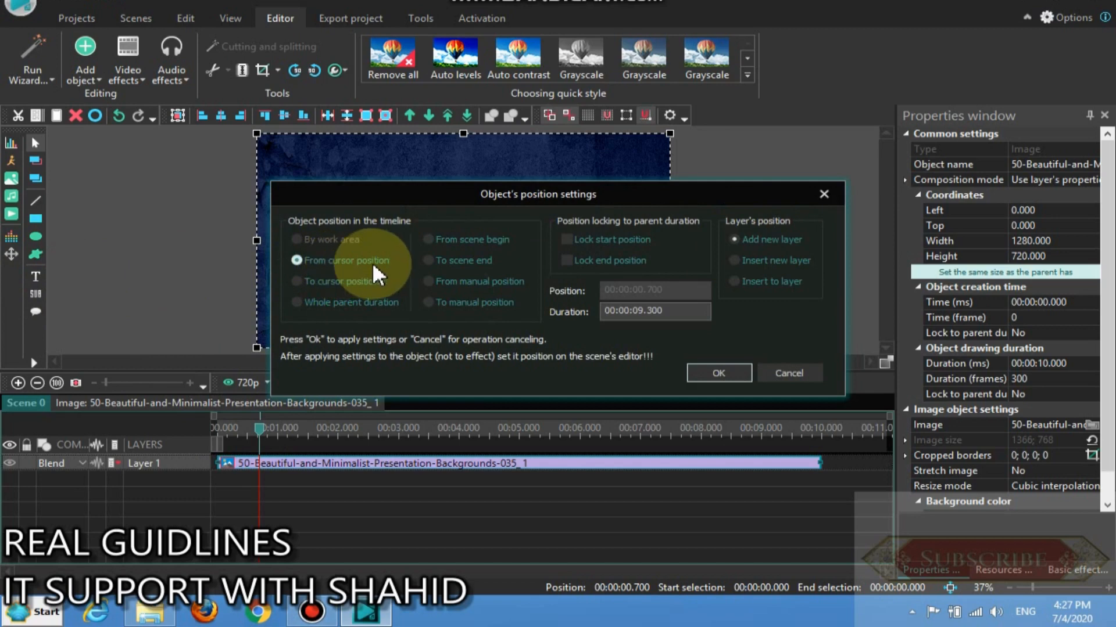
click(694, 374)
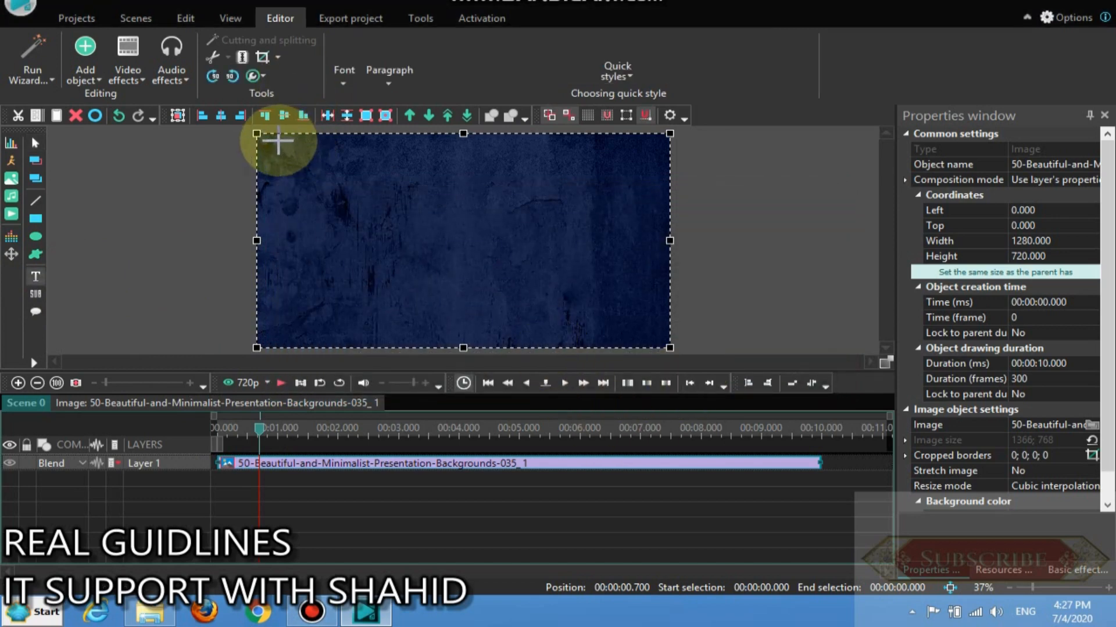
drag(272, 143, 655, 228)
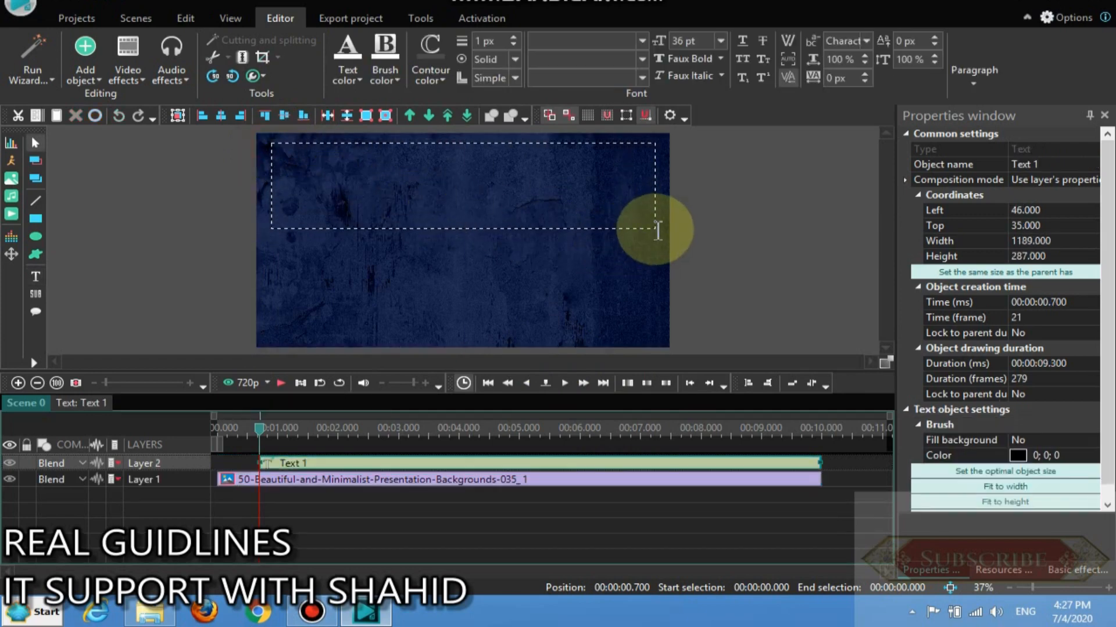
Step: Enter the title "HOW TO CMPRESS VIDEOS WITH VLC MEDIA PLAYER" and break it before WITH, slightly indenting the second line
text(H)
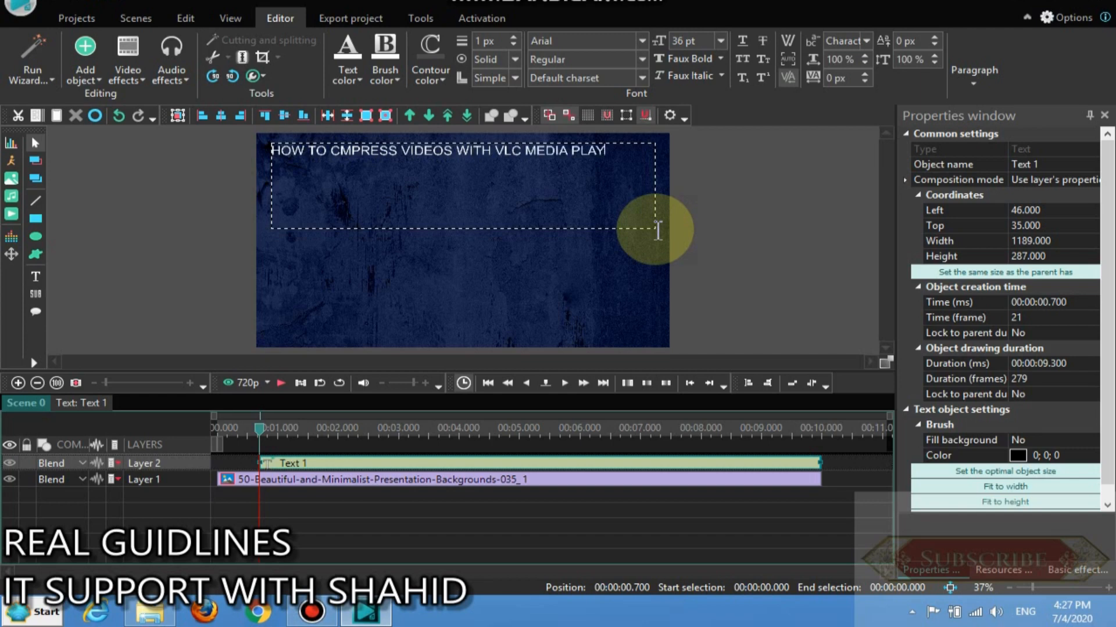
click(465, 237)
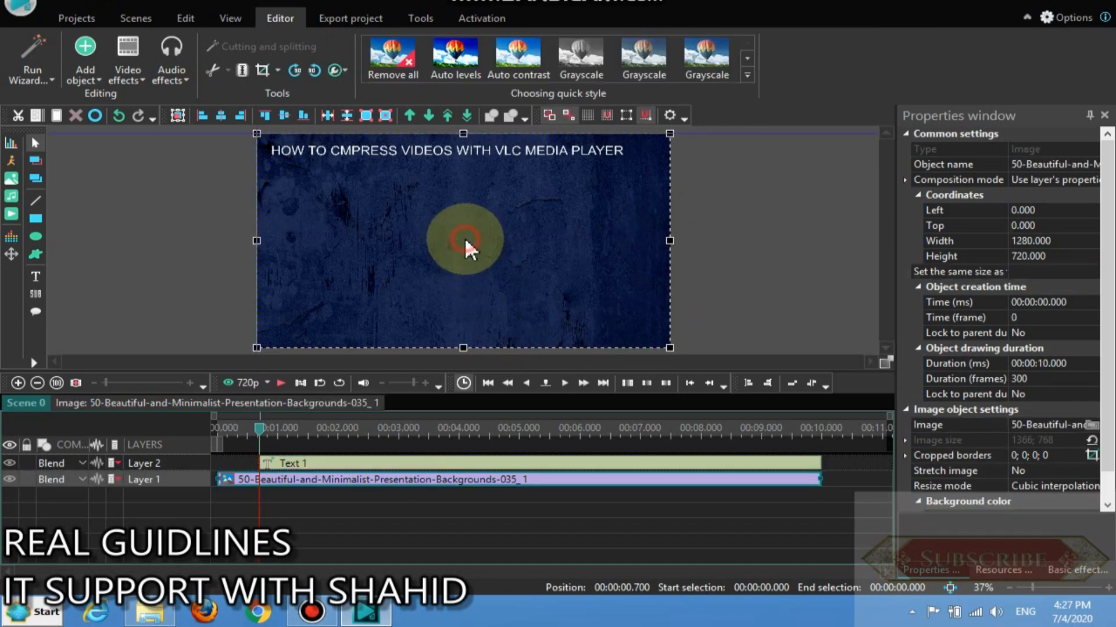
click(455, 152)
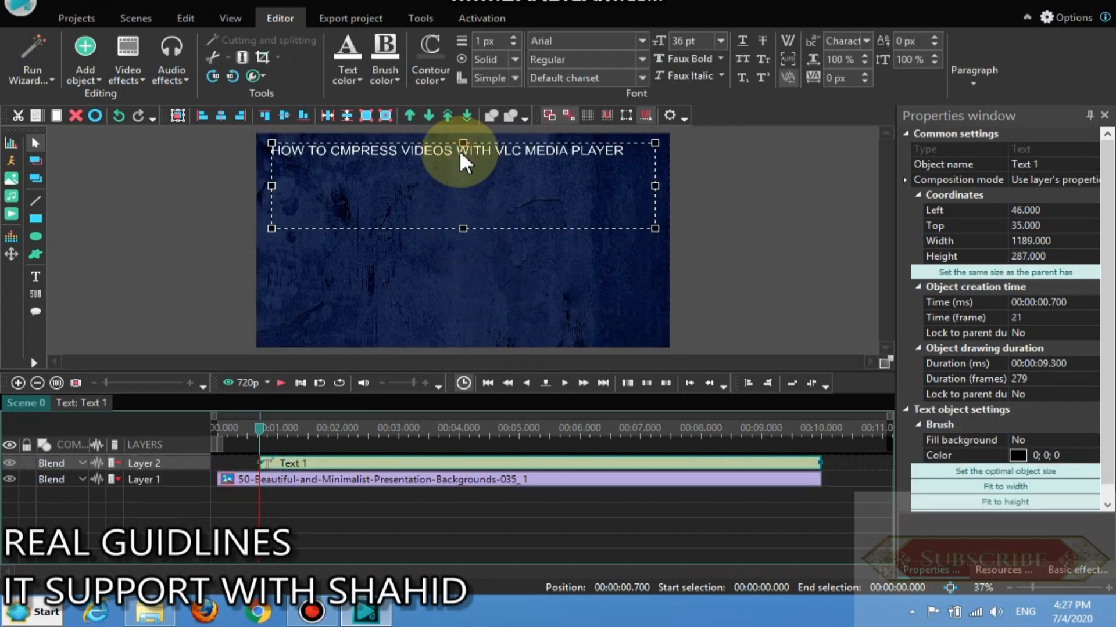
double_click(459, 150)
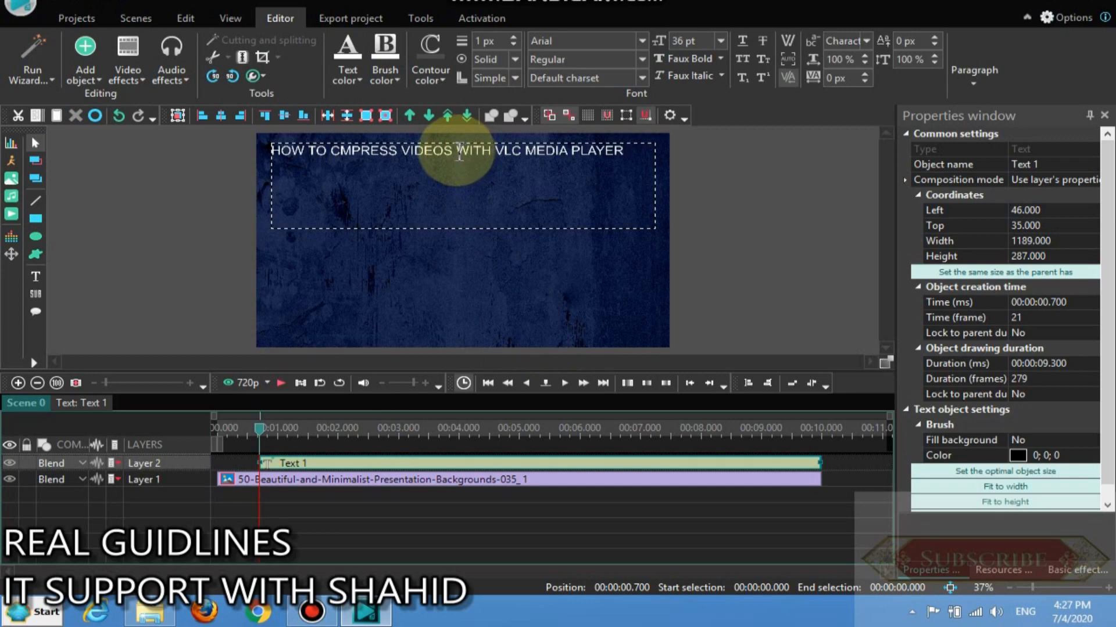
key(Return)
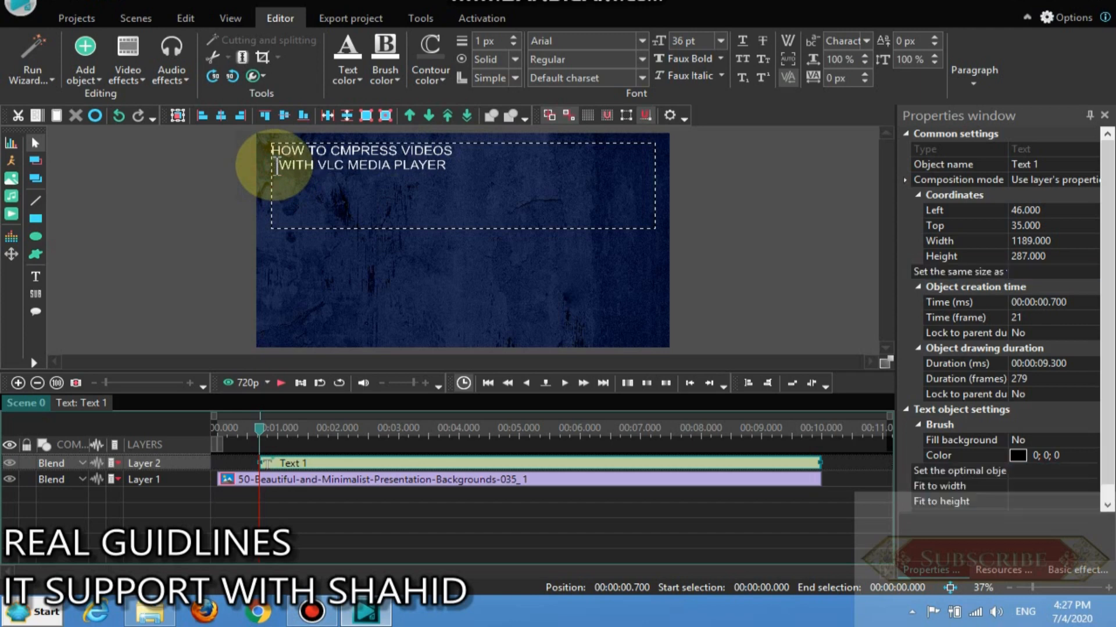
click(405, 283)
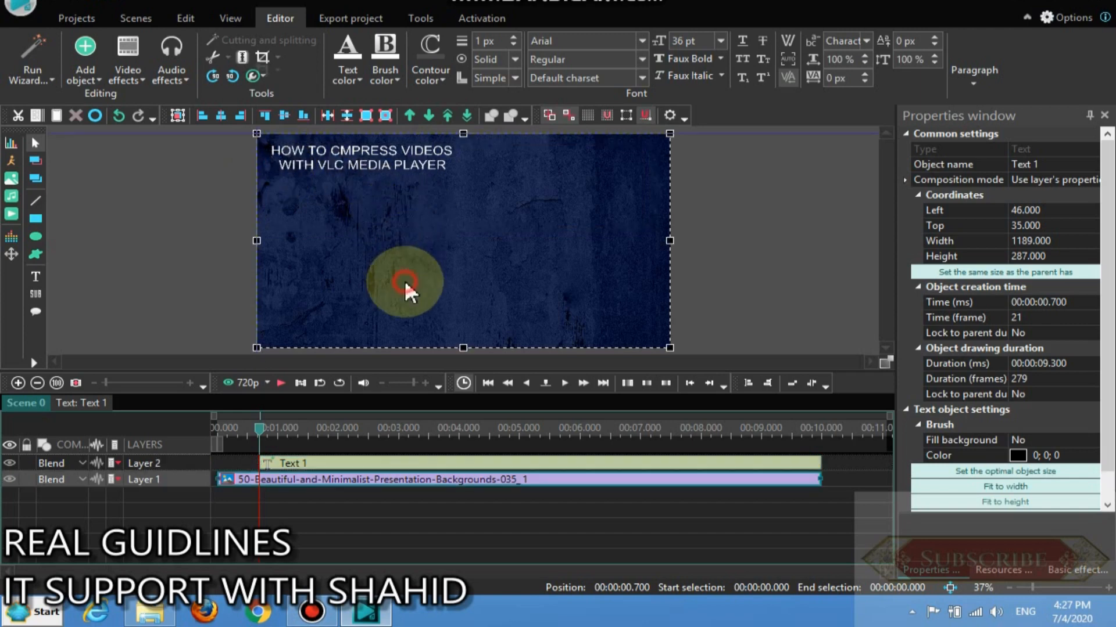
Step: Set the title text's font size to 72 pt
click(410, 185)
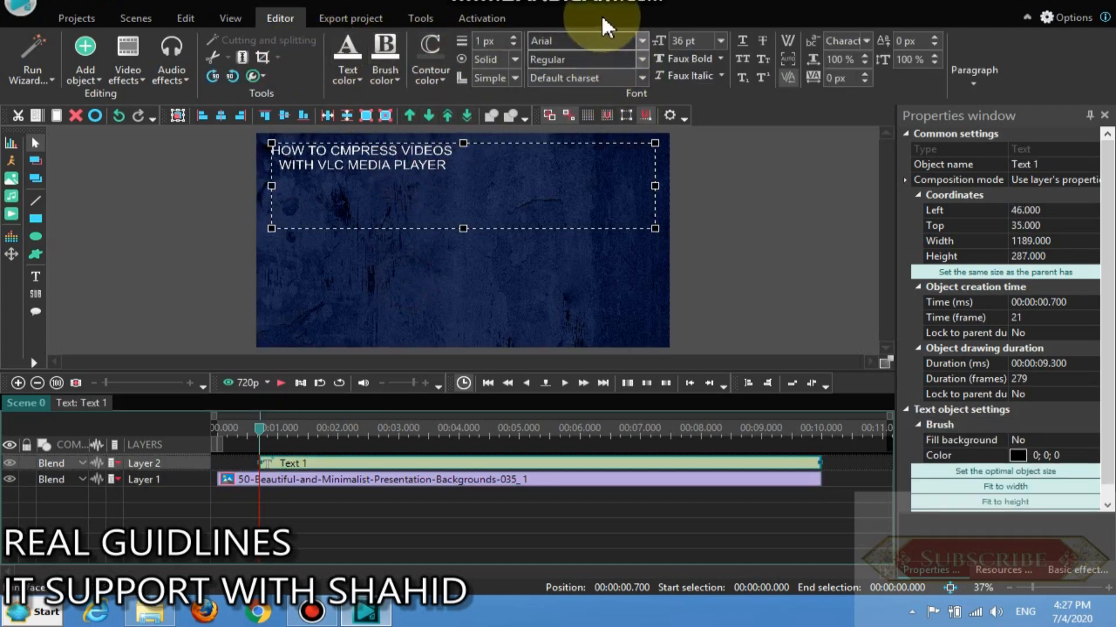
click(720, 42)
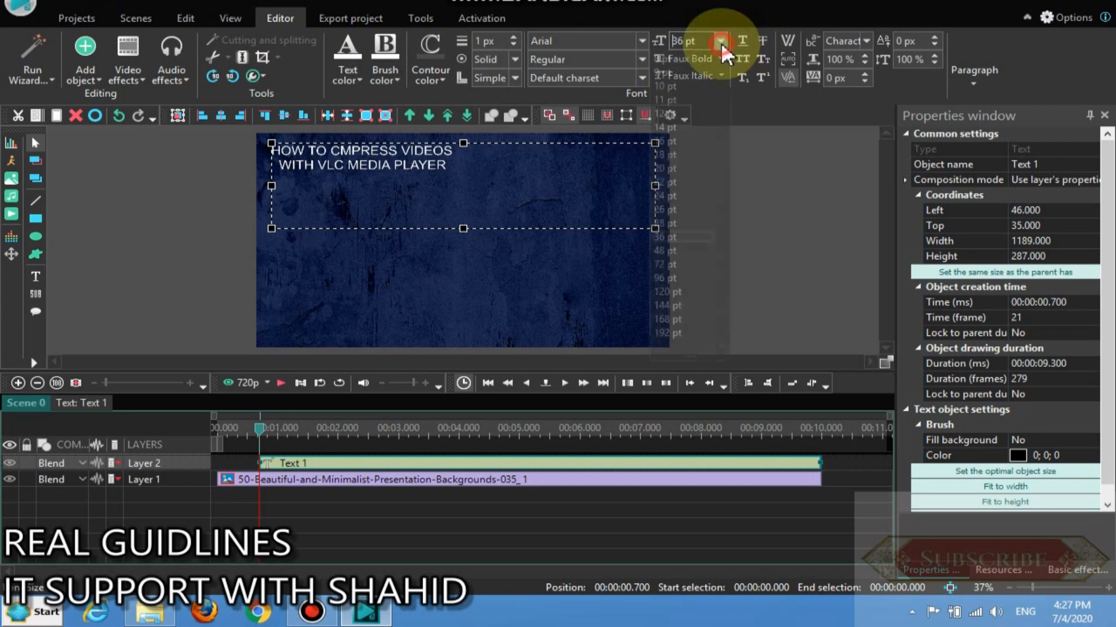
click(681, 263)
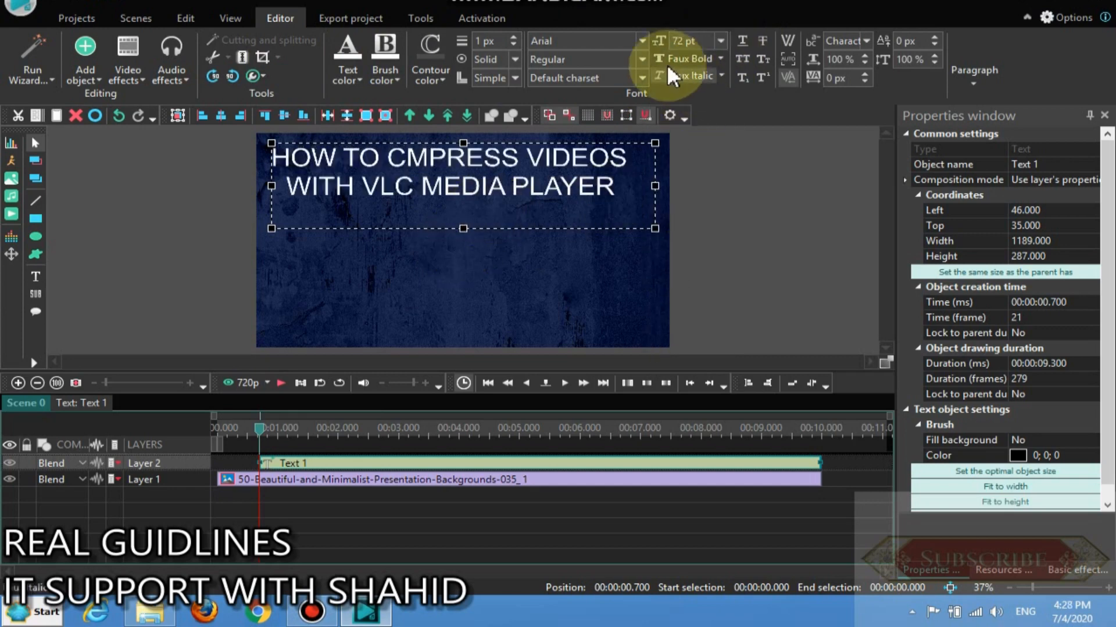
Step: Change the title text's font to Bernard MT Condensed
click(642, 41)
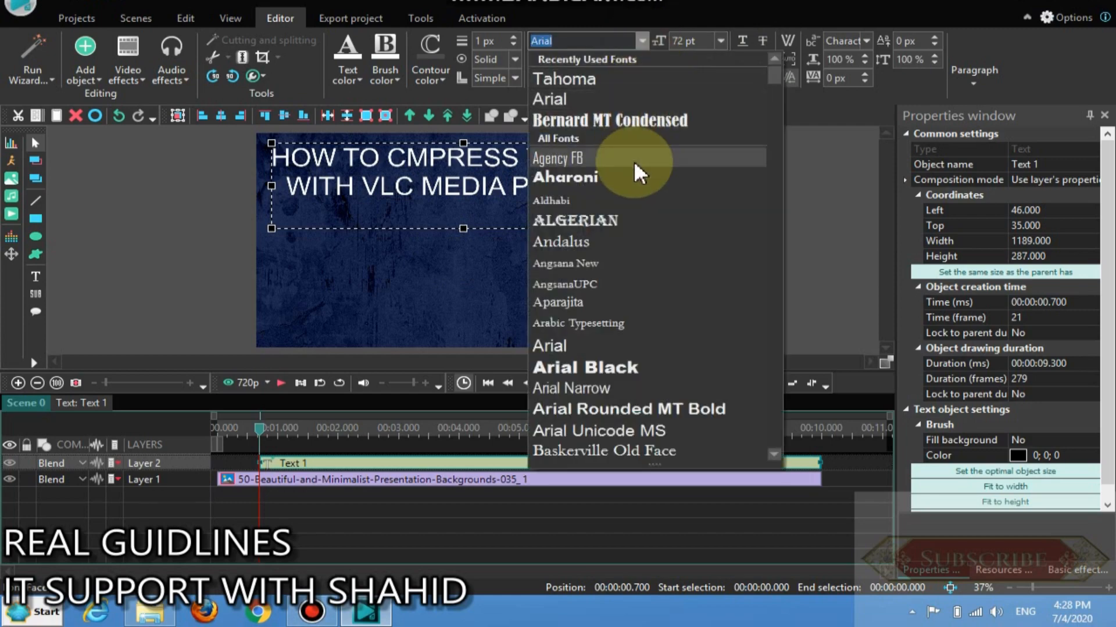
click(602, 129)
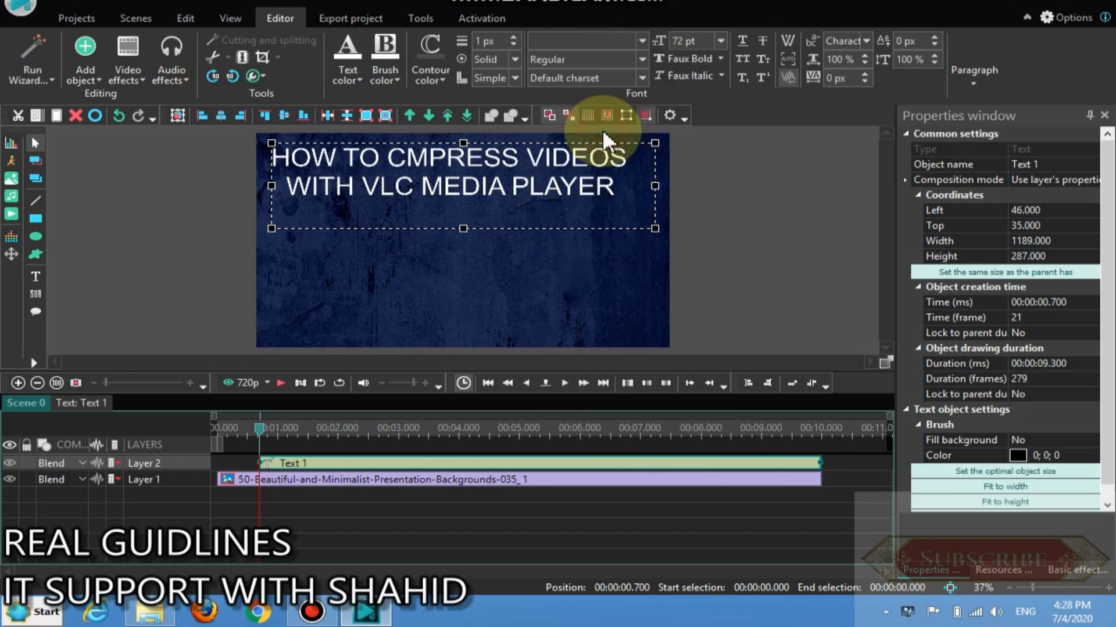
click(549, 246)
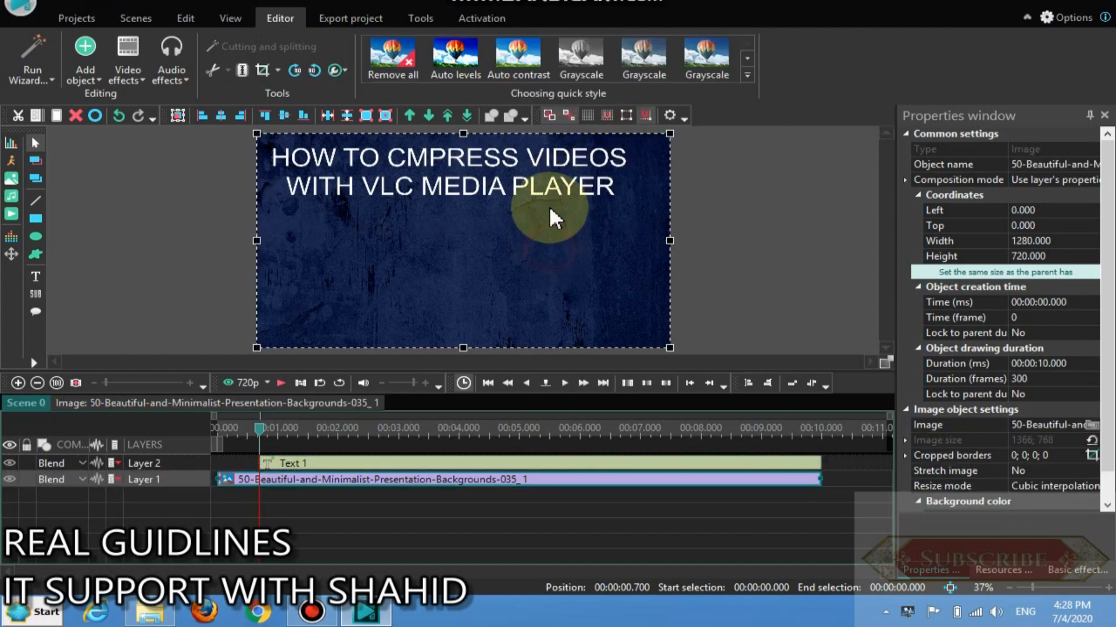
click(549, 186)
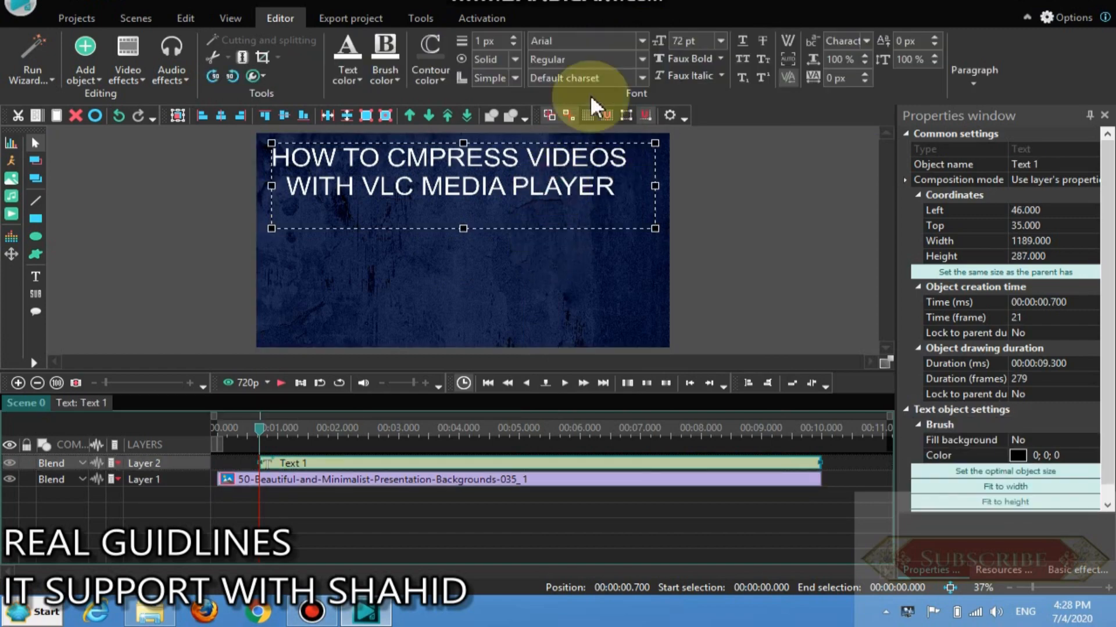
click(642, 40)
click(612, 121)
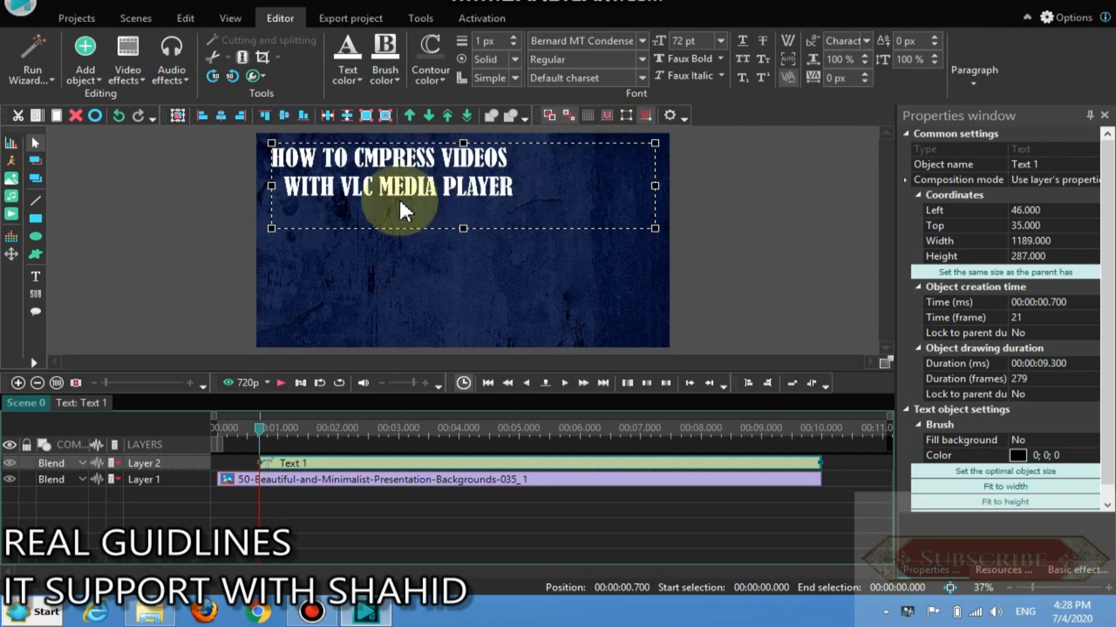
Step: Remove one leading space before WITH on the title's second line
double_click(290, 194)
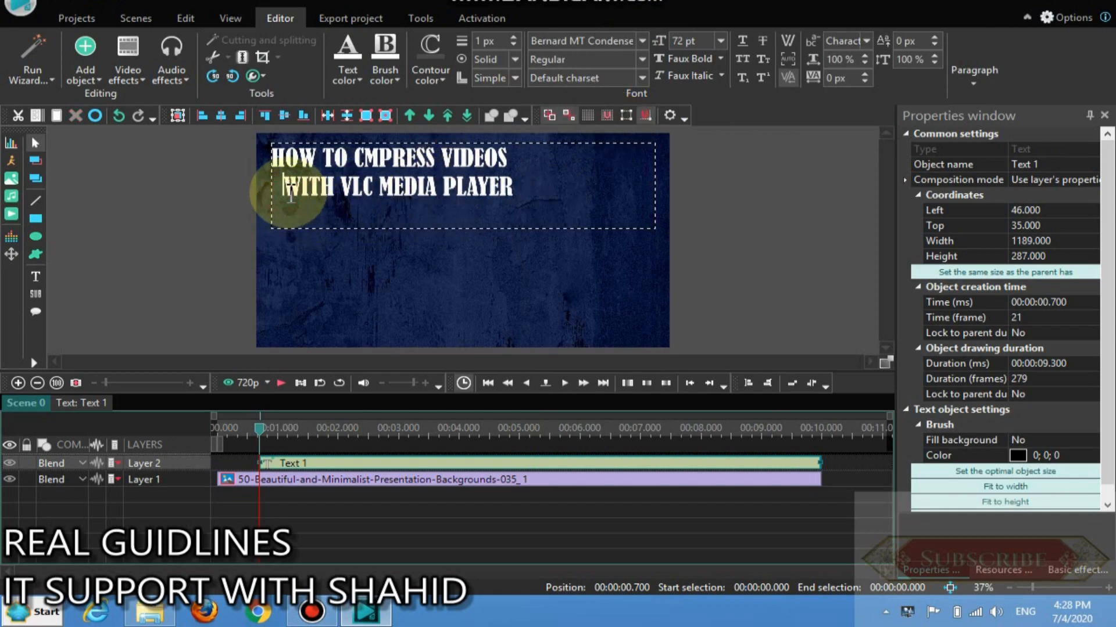
key(BackSpace)
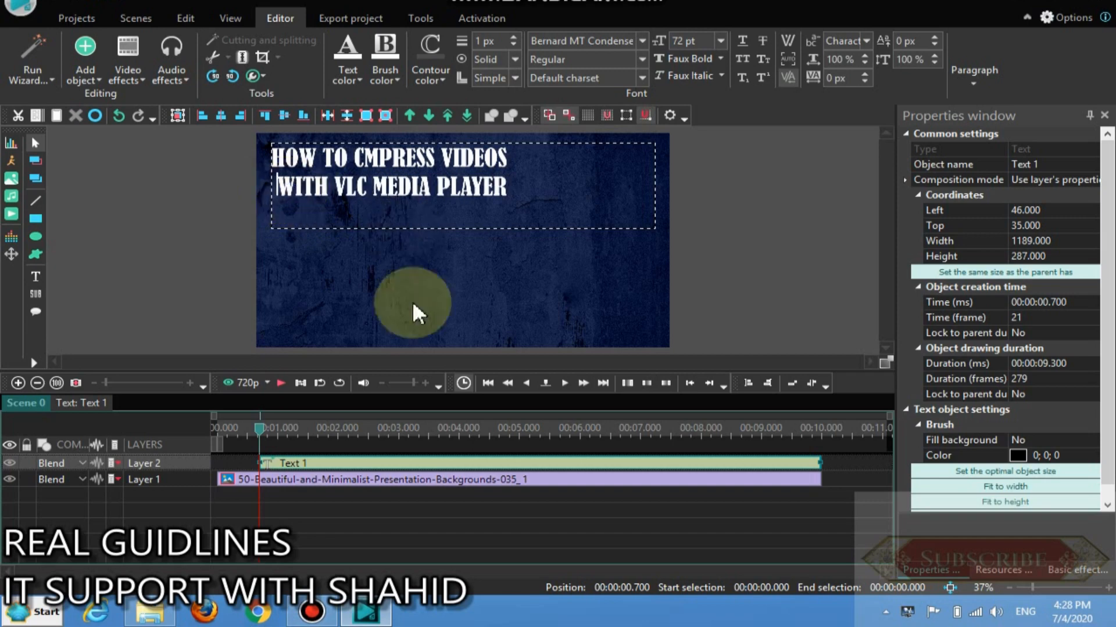
click(378, 243)
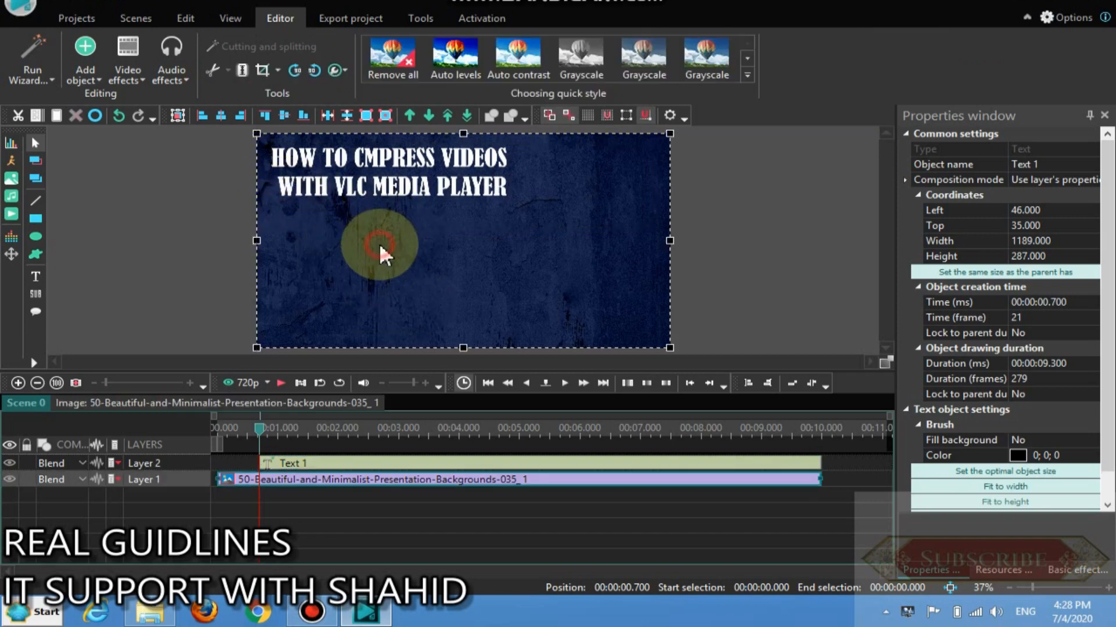
Step: Set the title text's font size to 96 pt
click(394, 170)
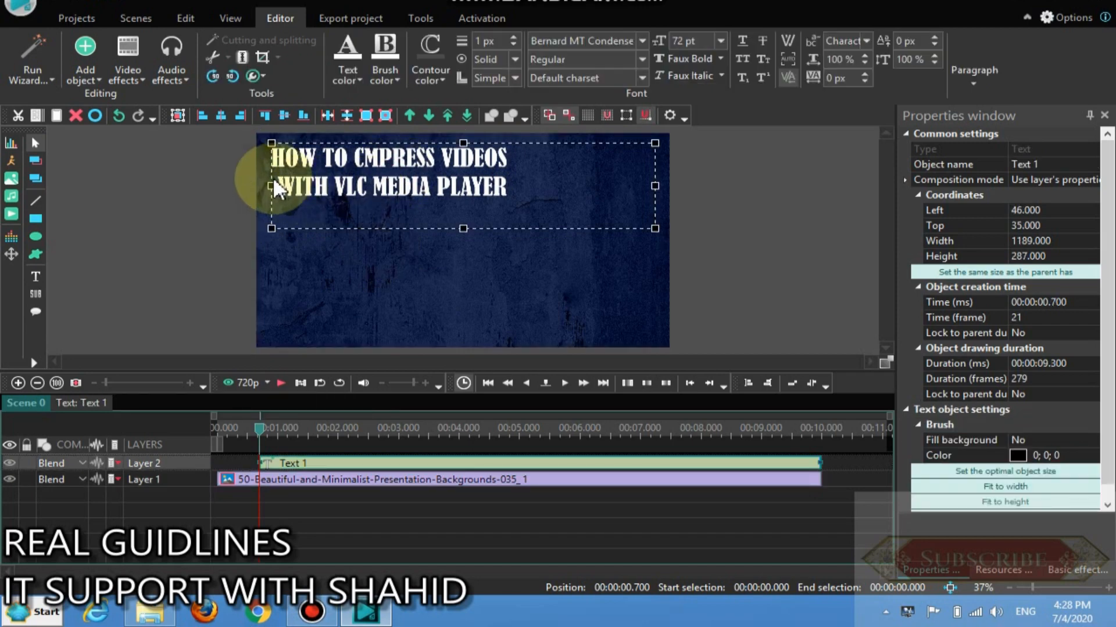
click(721, 41)
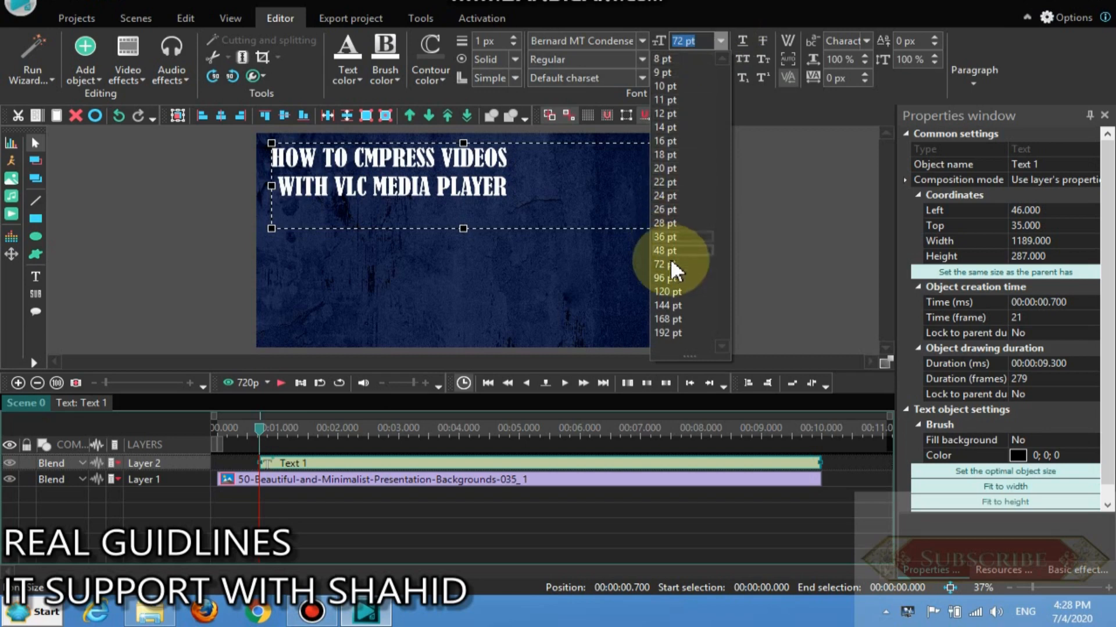
click(673, 276)
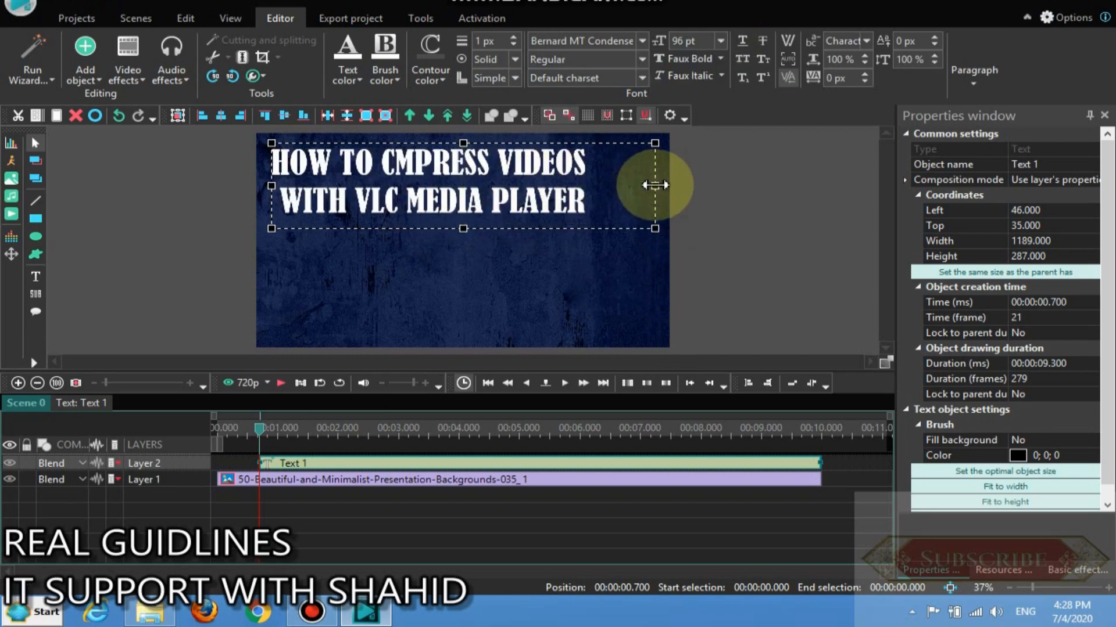
Step: Narrow the title's text box to about 1013 px and move it to about 129 px from the left and 19 px from the top
drag(654, 185, 599, 184)
drag(463, 208, 491, 199)
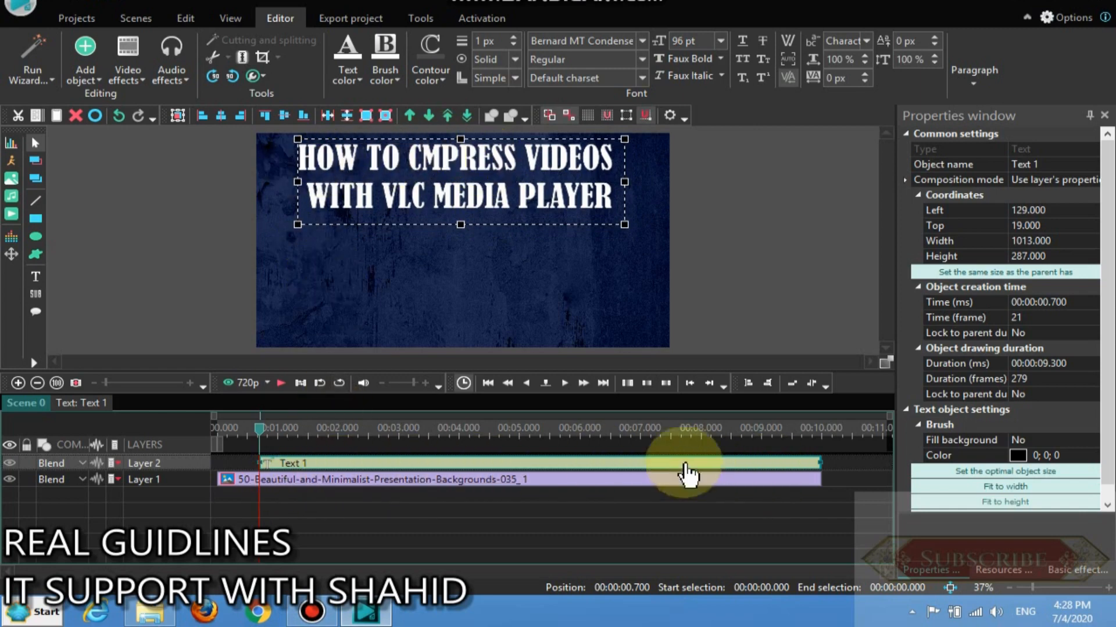
Step: Add a Push transition to the title text, starting from the cursor position with a one-second duration on an added layer
click(126, 72)
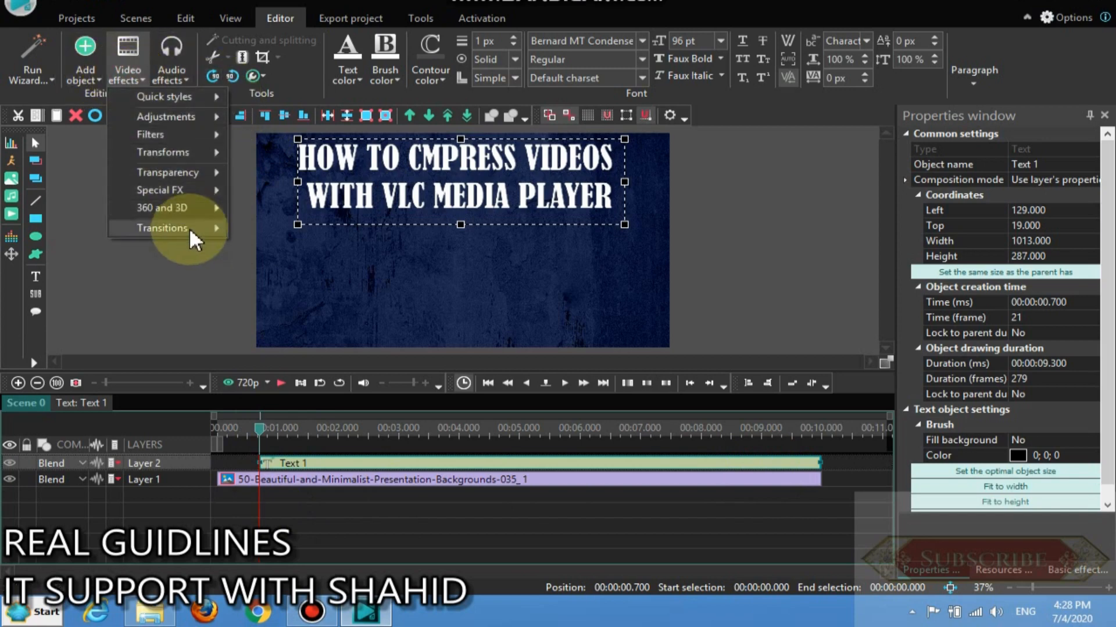
mouse_move(216, 227)
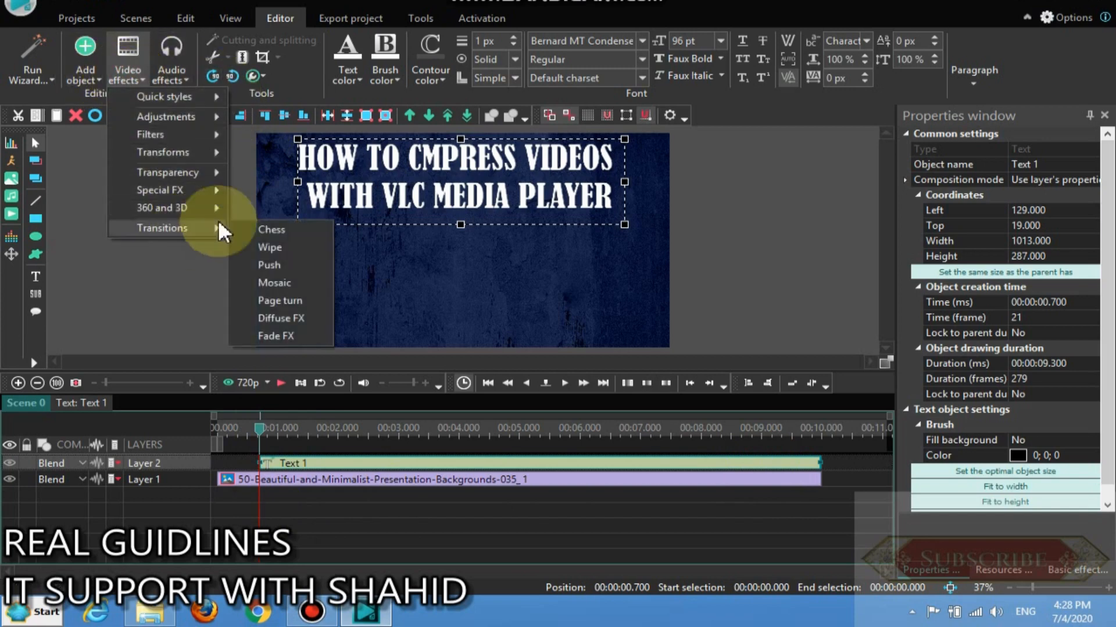
click(295, 266)
click(372, 262)
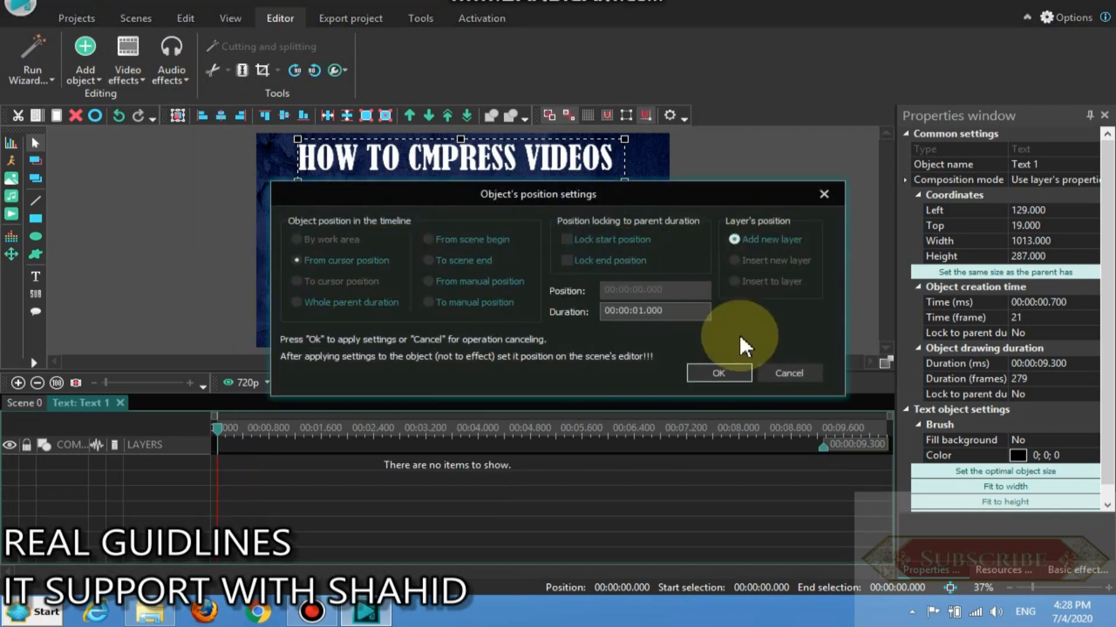
click(722, 375)
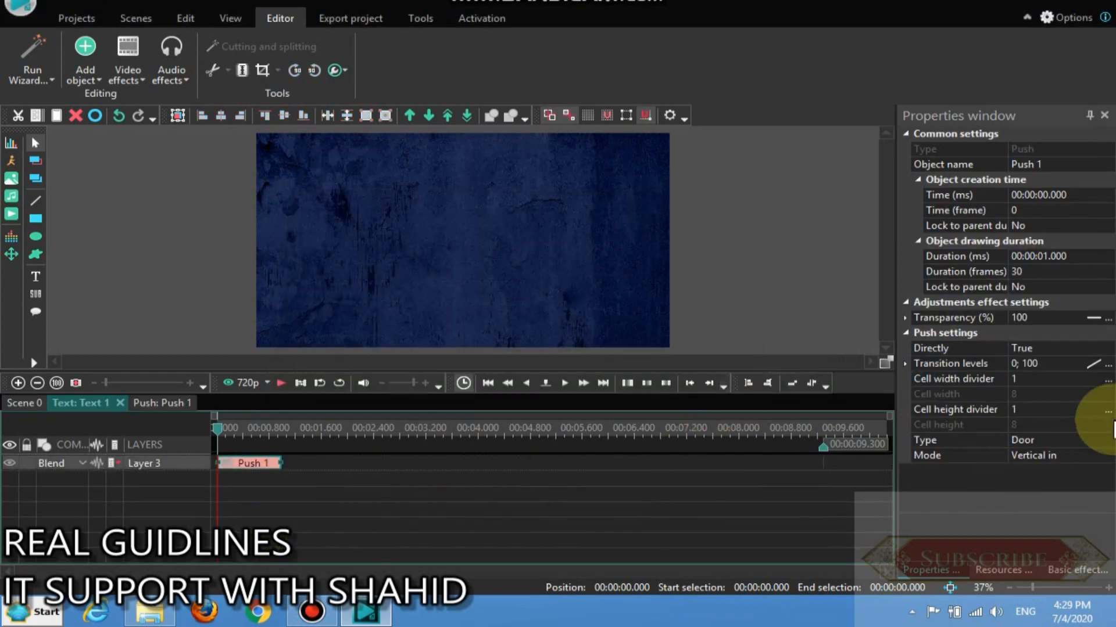
Step: Set the Push transition's type to Side and its mode to Top to bottom
click(1094, 440)
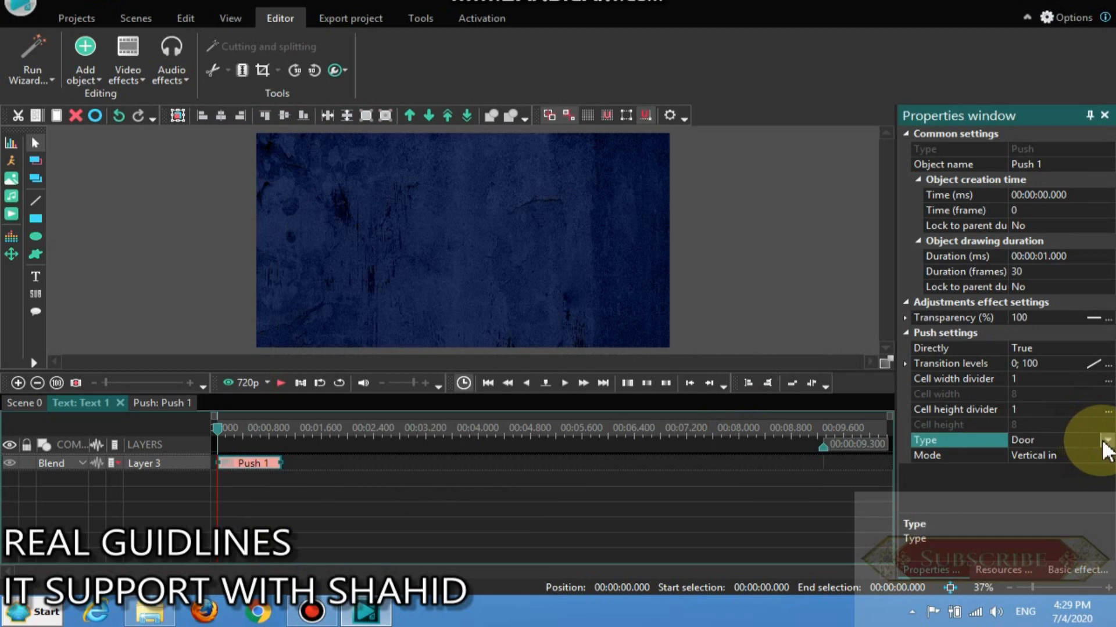
click(1107, 441)
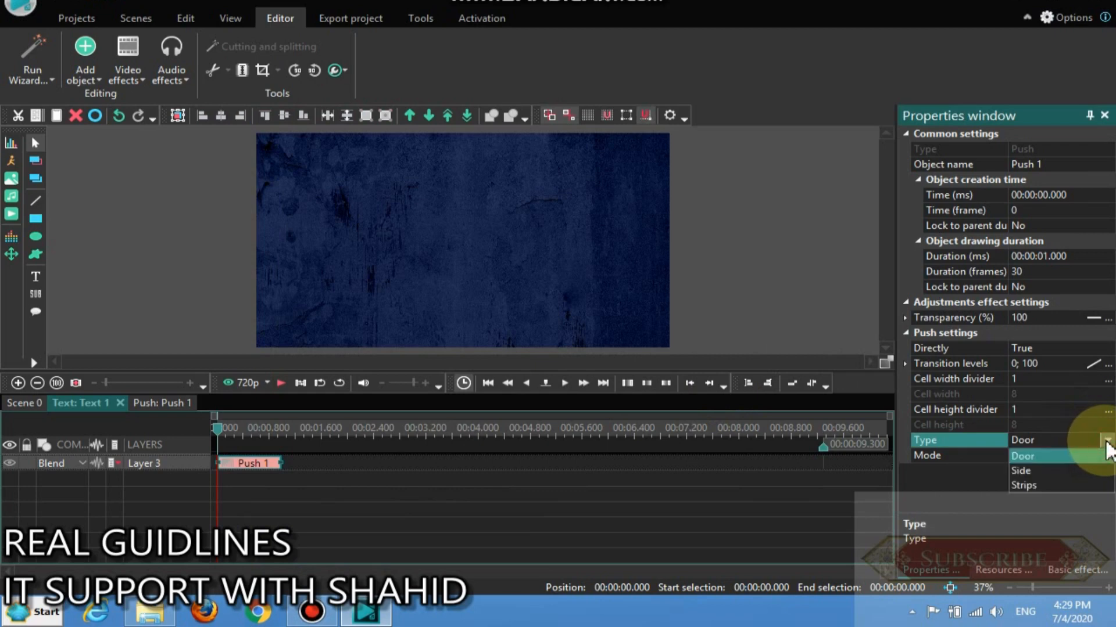
click(1034, 473)
click(1105, 458)
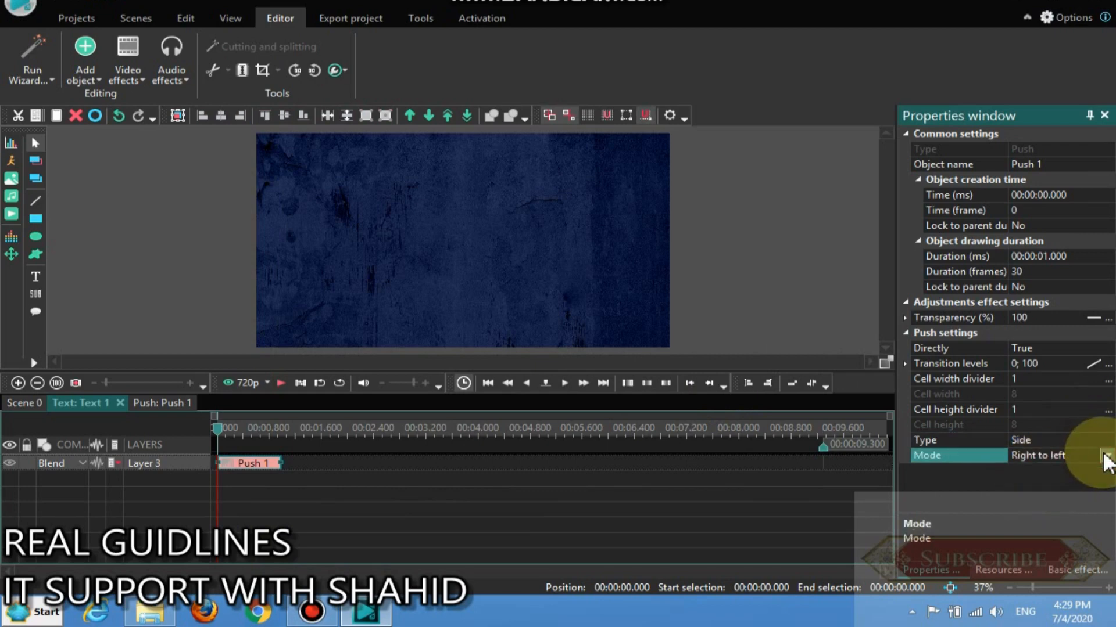
click(1107, 455)
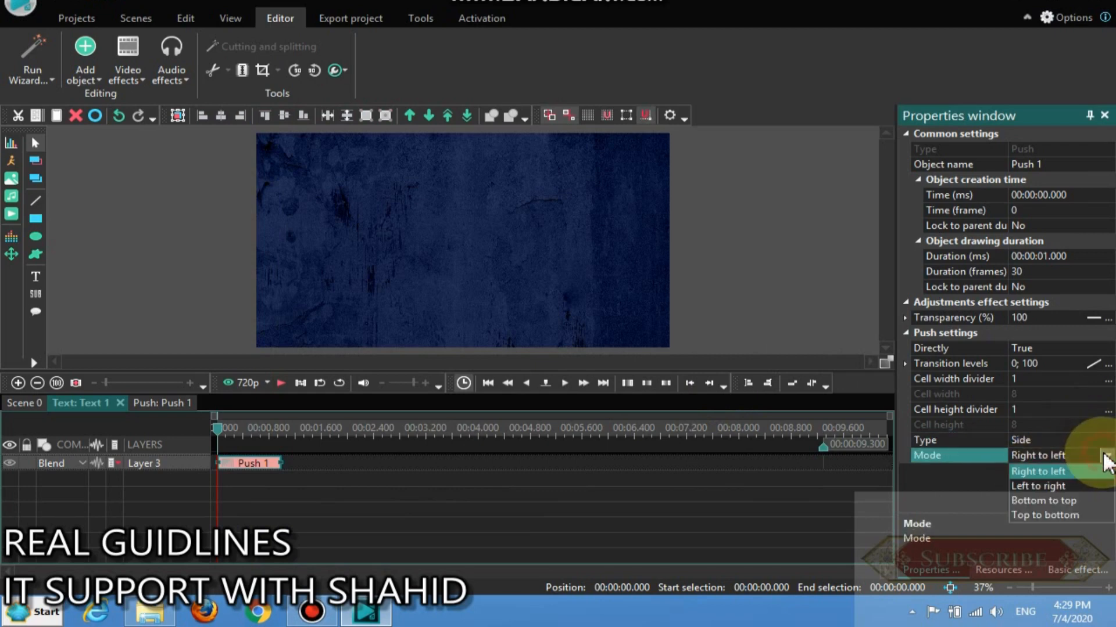
click(1053, 515)
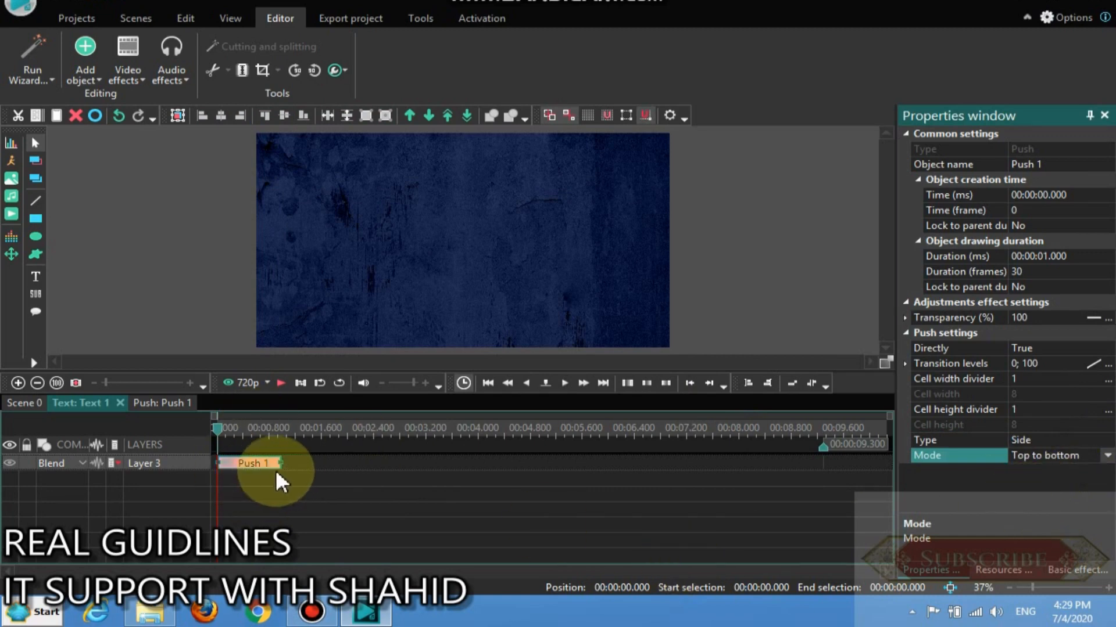
Step: Play up to about 8 s, add a second one-second Push transition, and place it on the first transition's layer starting at 8.300 s
click(280, 384)
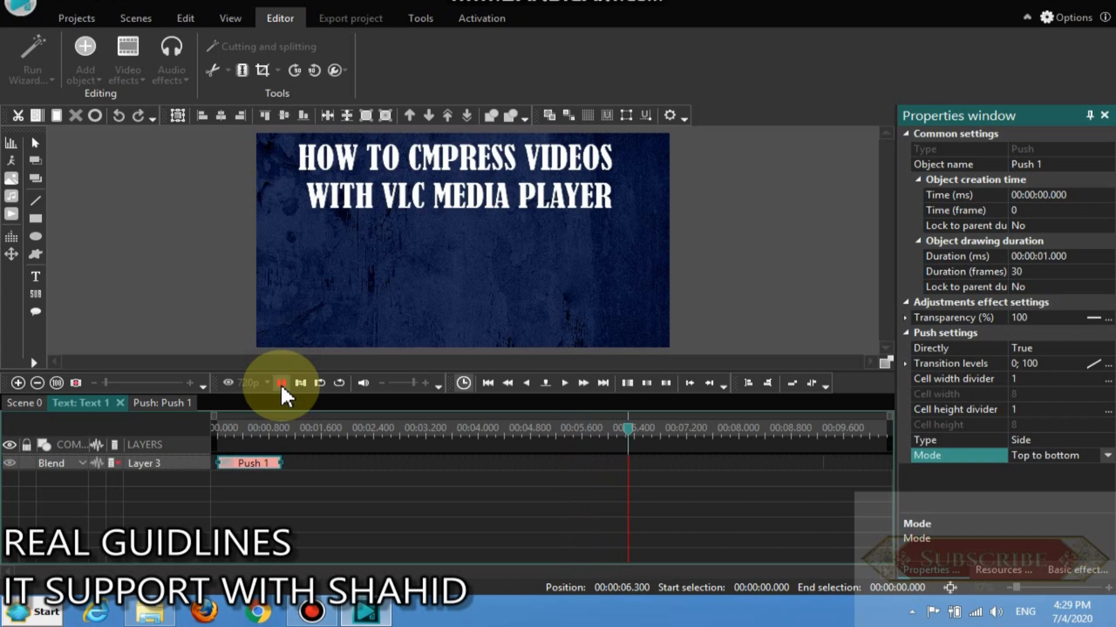
click(281, 385)
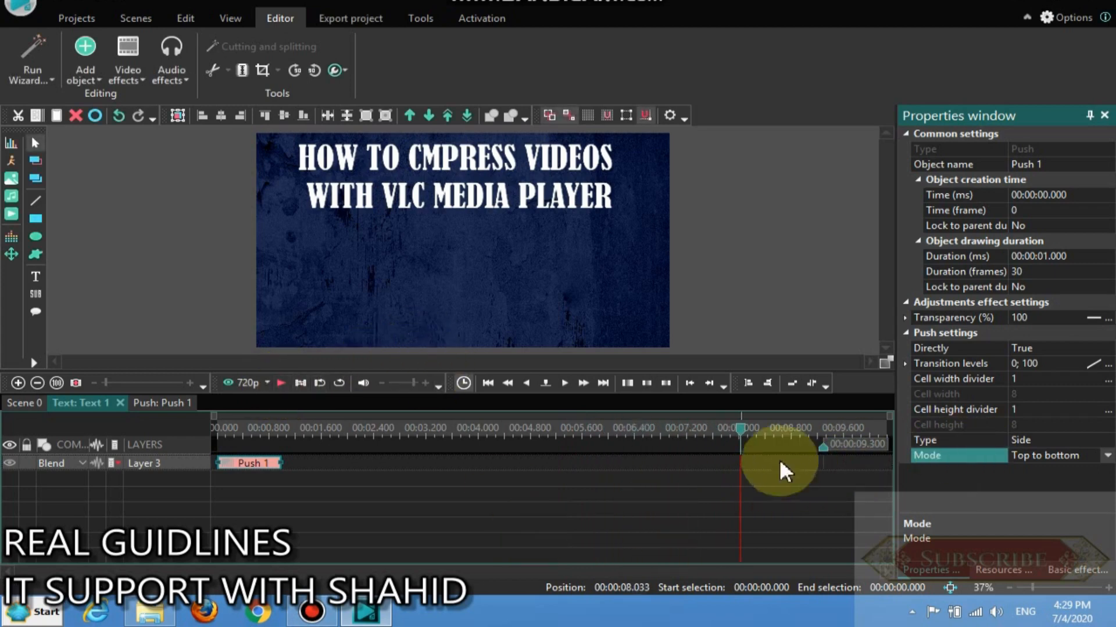
click(133, 73)
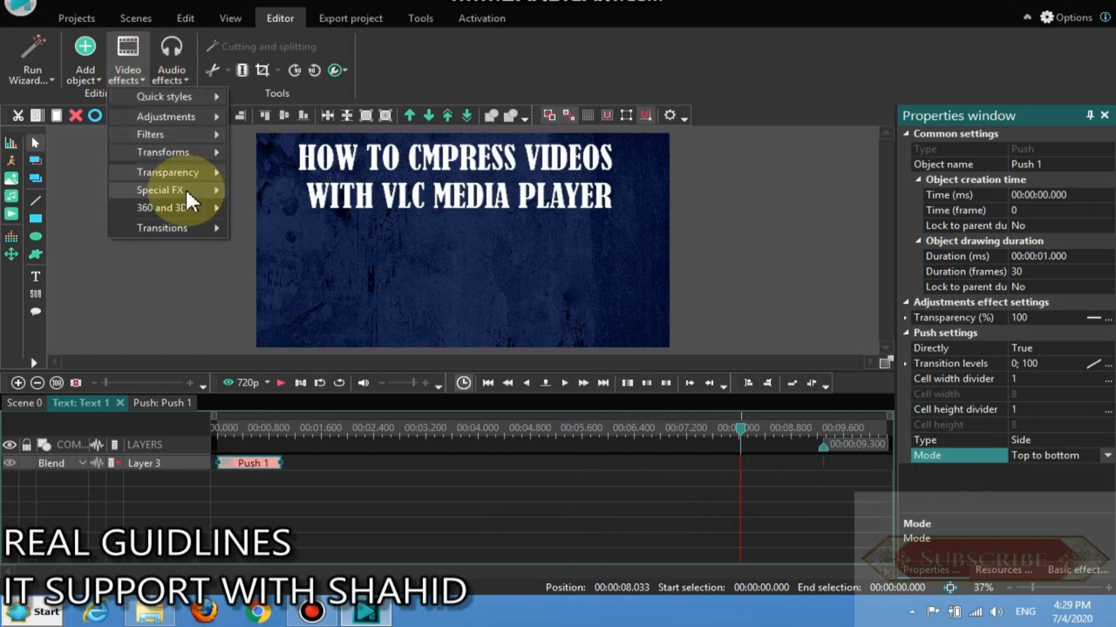
mouse_move(191, 227)
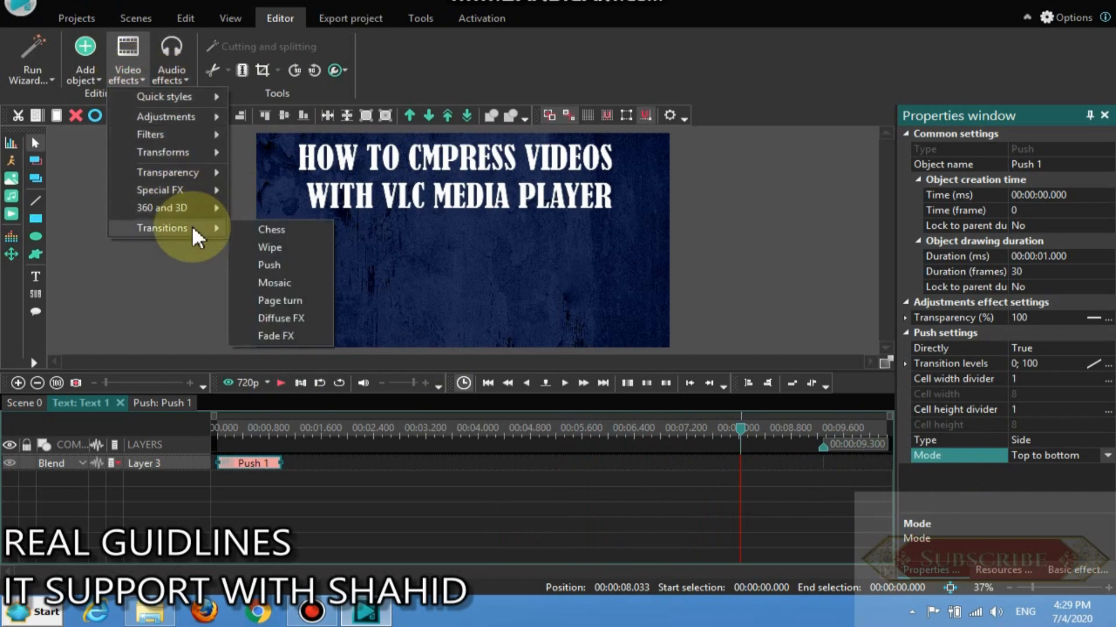
click(282, 266)
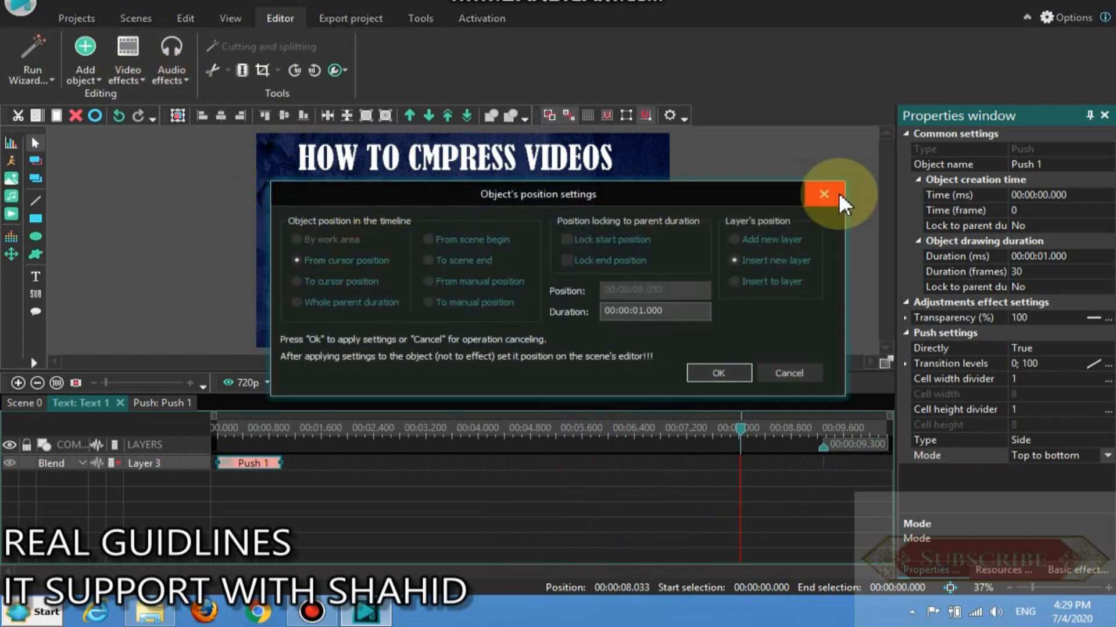
click(699, 377)
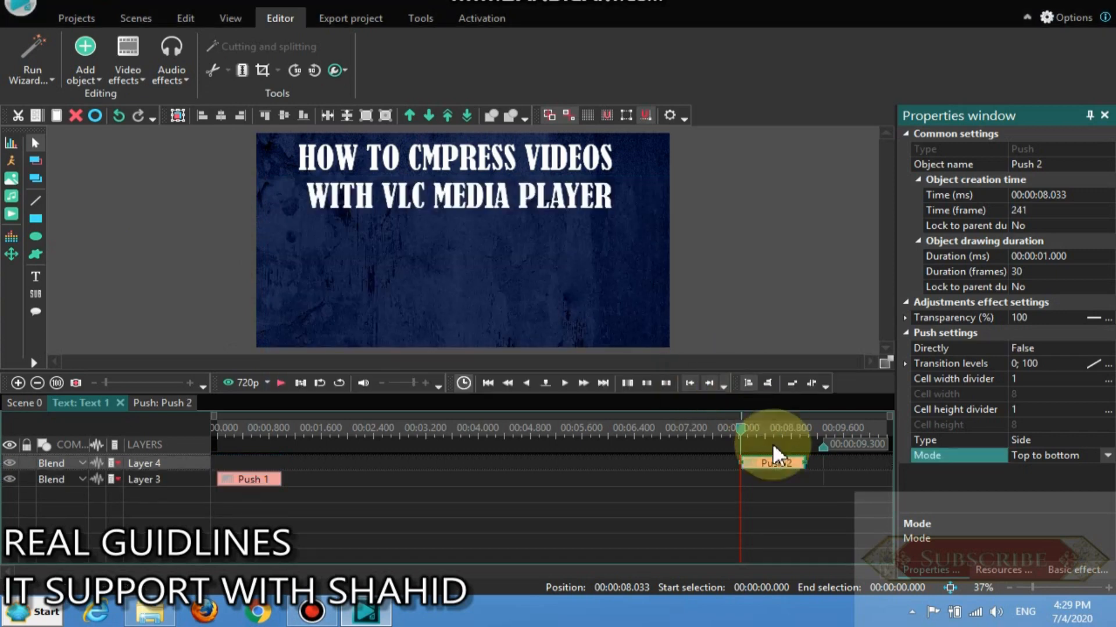
drag(776, 454, 790, 472)
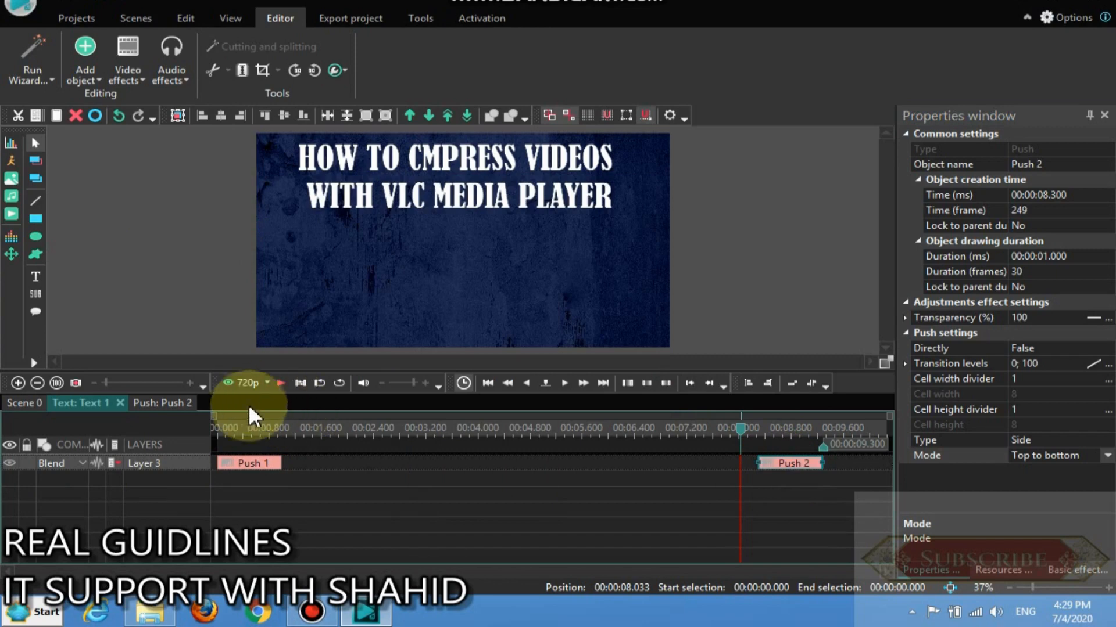
Step: Preview the closing transition, return to Scene 0 and play the scene from its start up to about 2.03 s
click(280, 383)
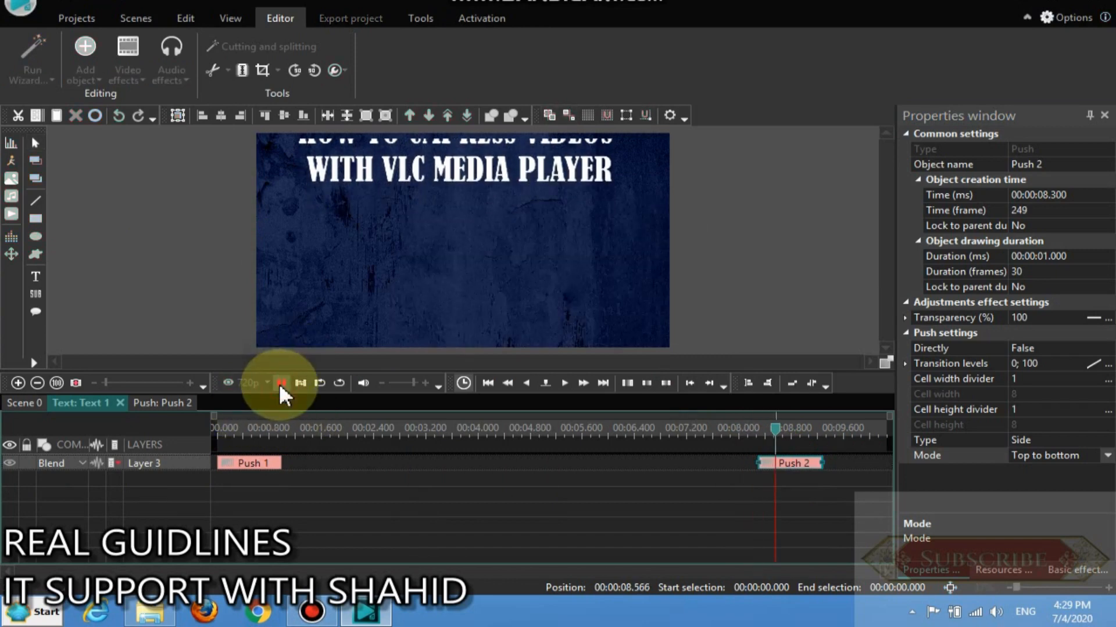
click(36, 404)
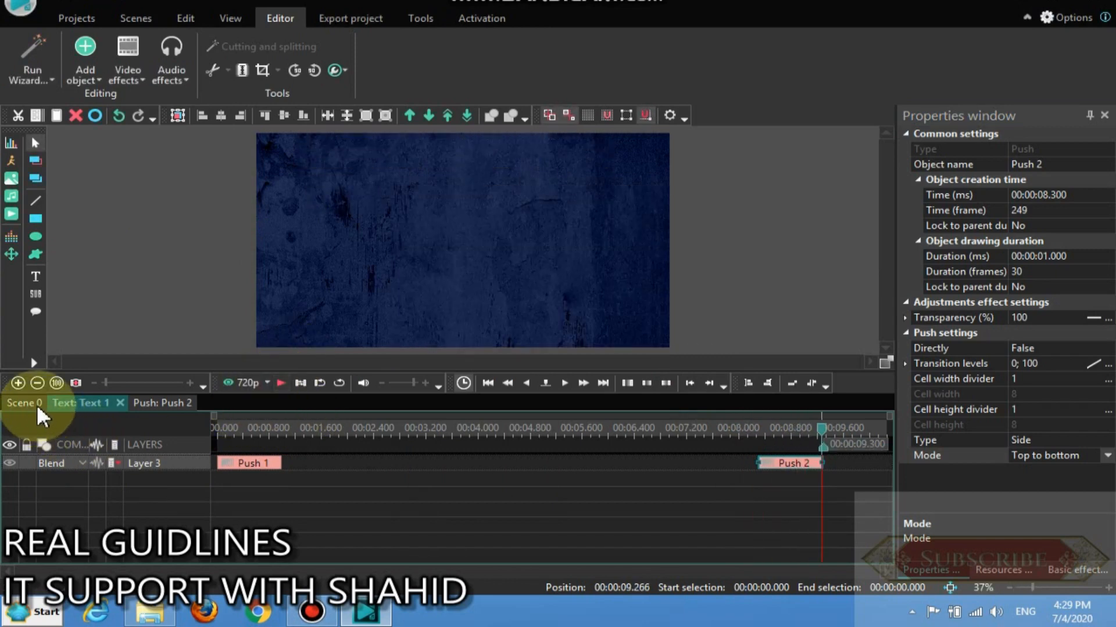
click(489, 384)
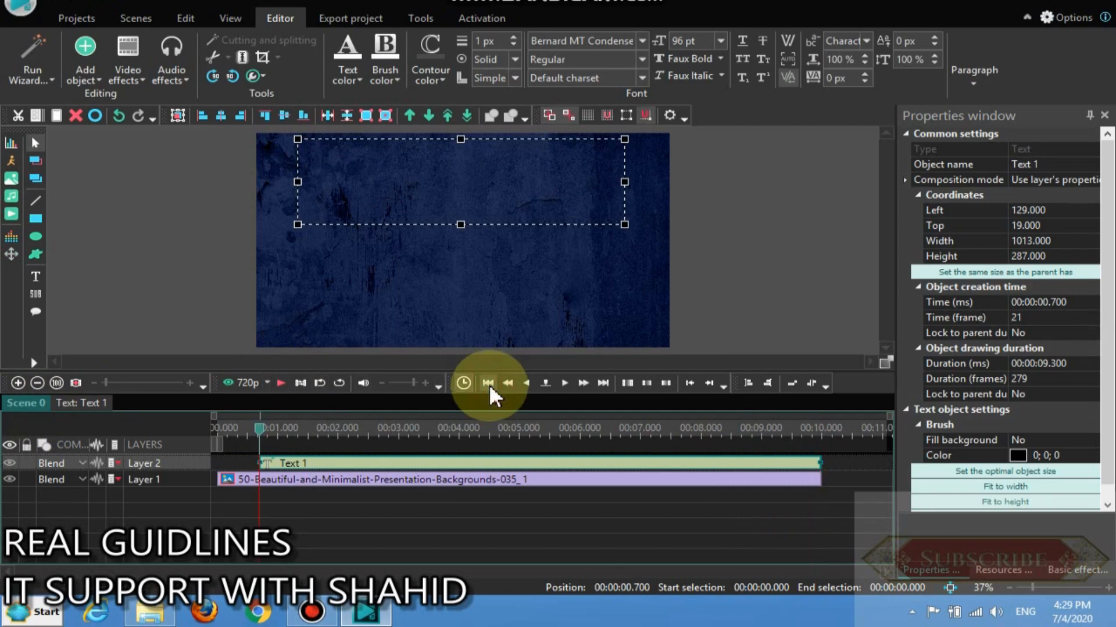
click(284, 383)
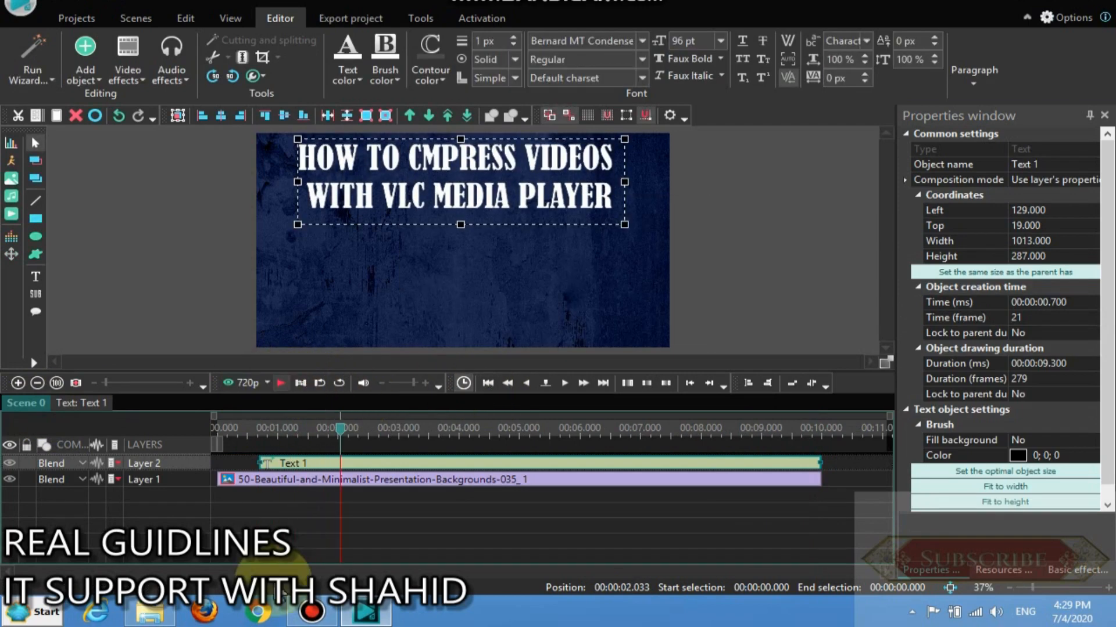
Step: Start a new text object from the cursor position, lasting 7.966 s, on an added layer
click(512, 262)
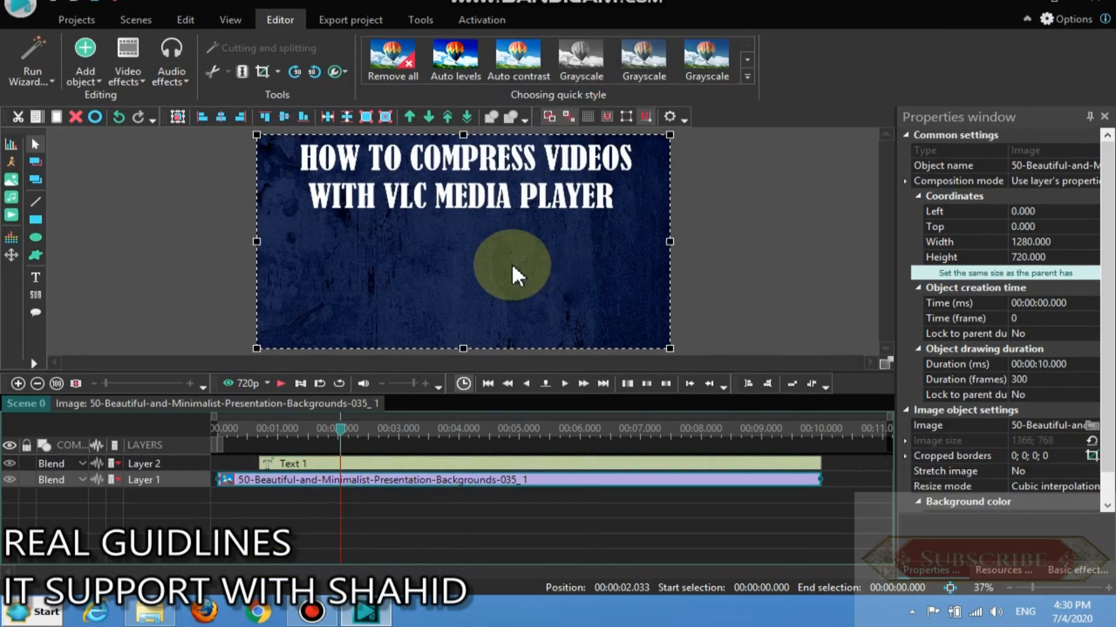
click(36, 278)
click(86, 280)
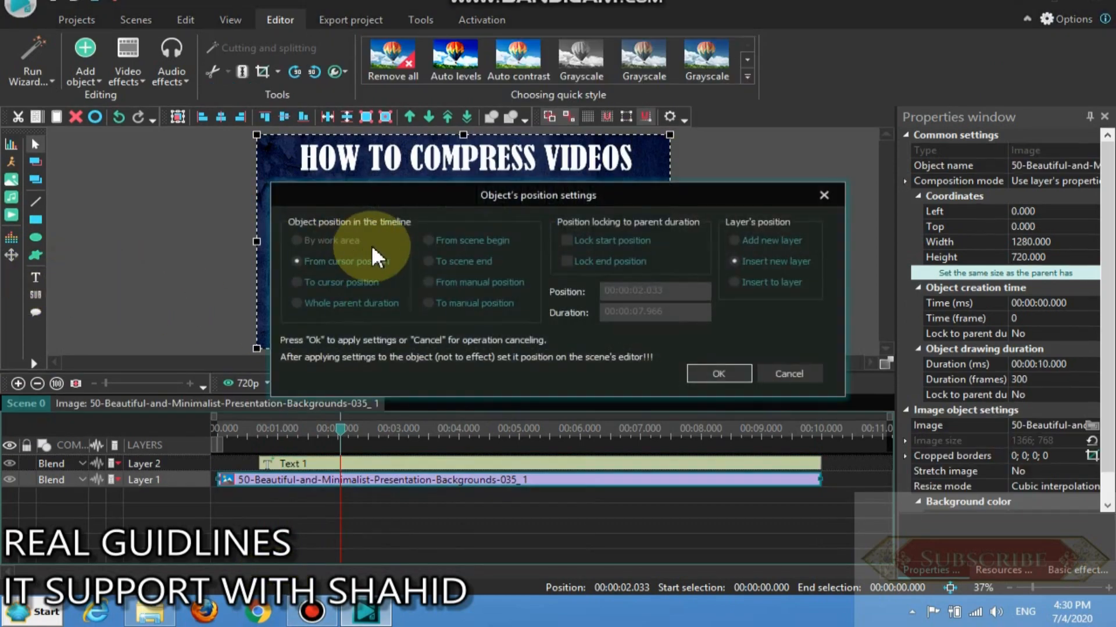
click(735, 239)
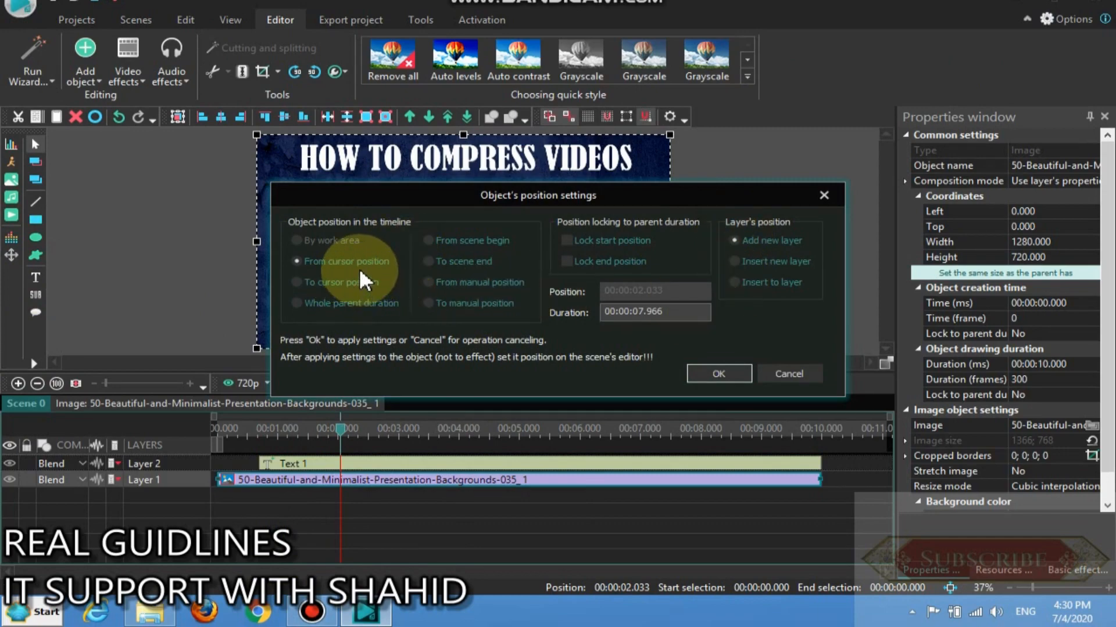
click(710, 376)
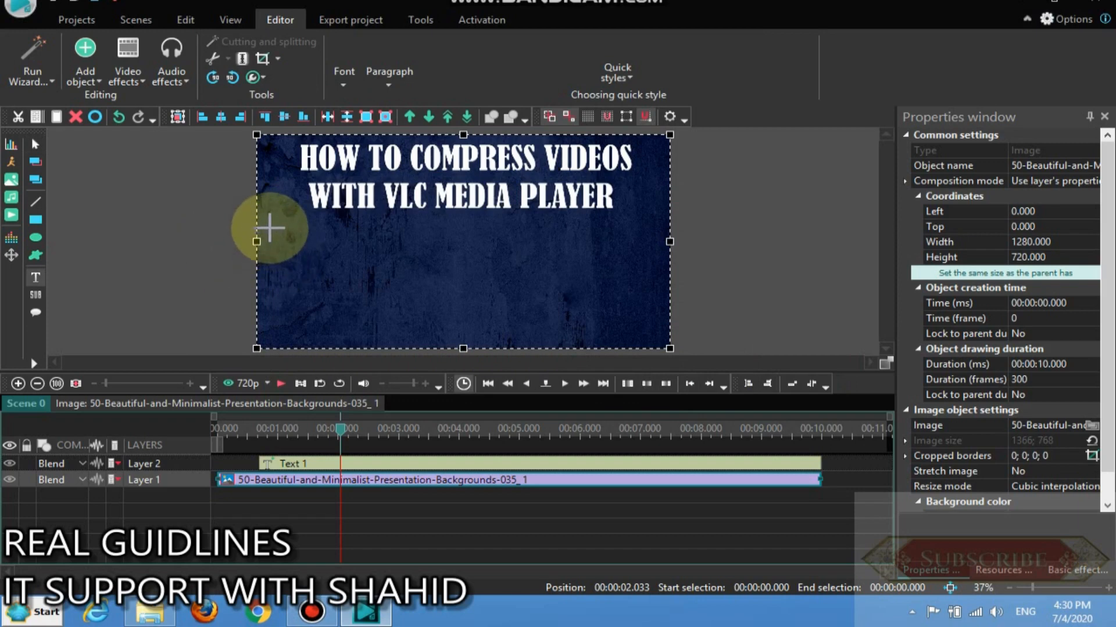
Step: Draw a text box about 1178 by 189 px below the title and enter CHANGE YOUR VIDEOS FROM GB TO MB
mouse_move(269, 228)
mouse_down()
mouse_move(456, 272)
mouse_move(649, 284)
mouse_up()
text(CH)
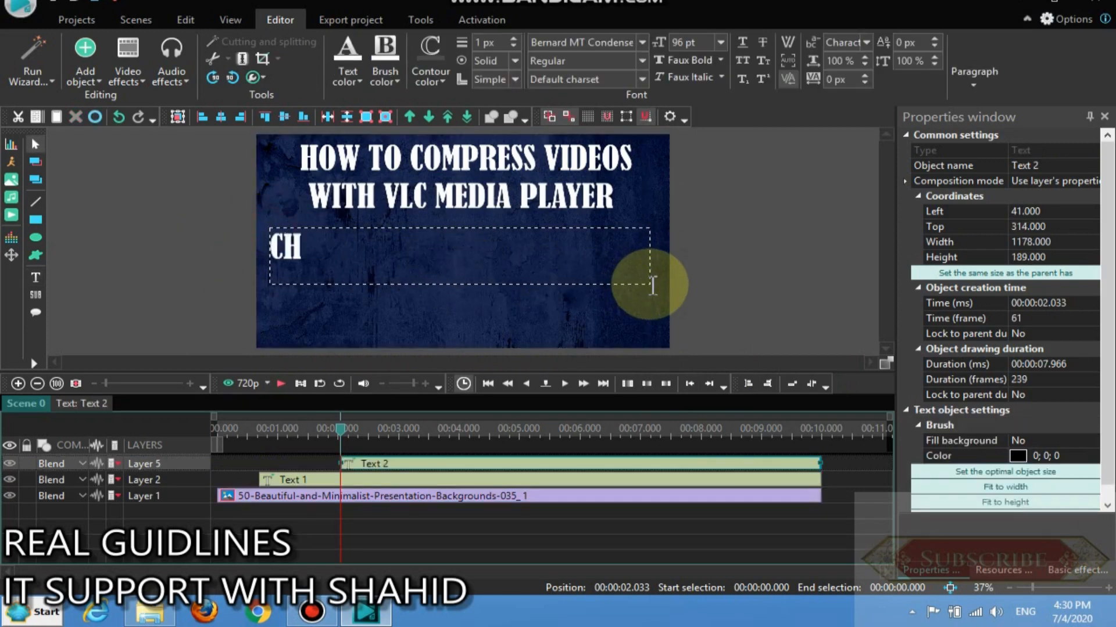
text(ANGE)
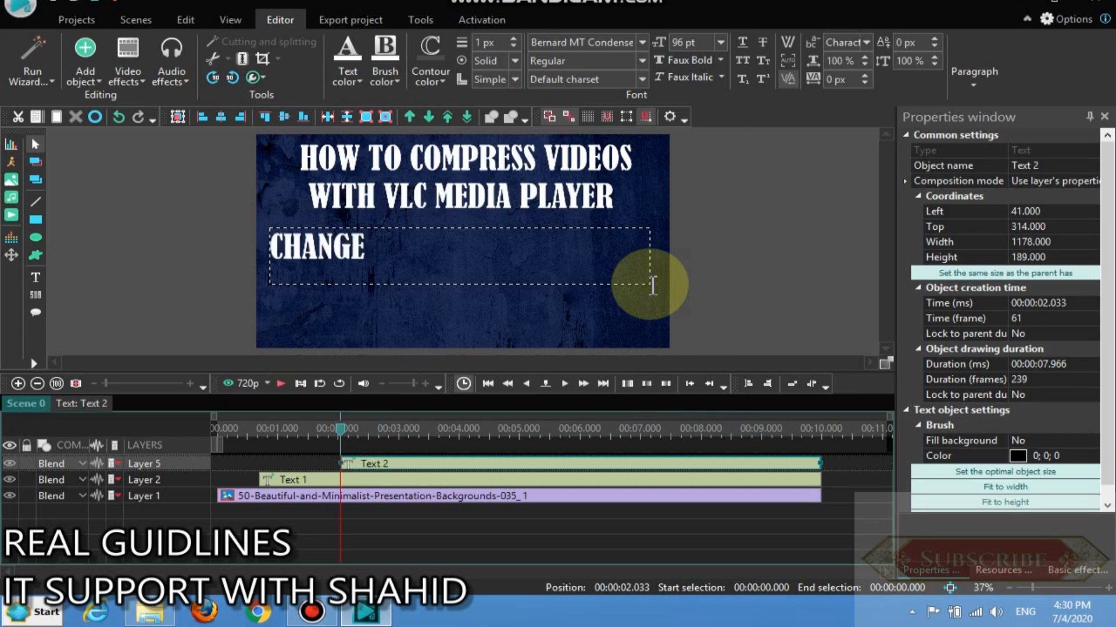
text( YOUR)
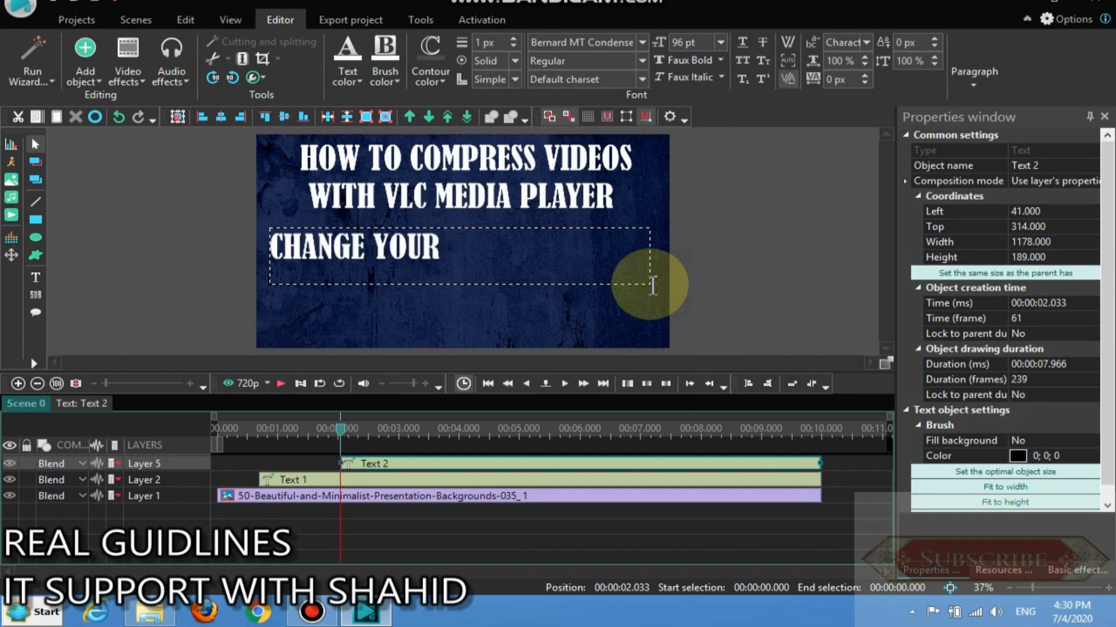
text( VIDEOS)
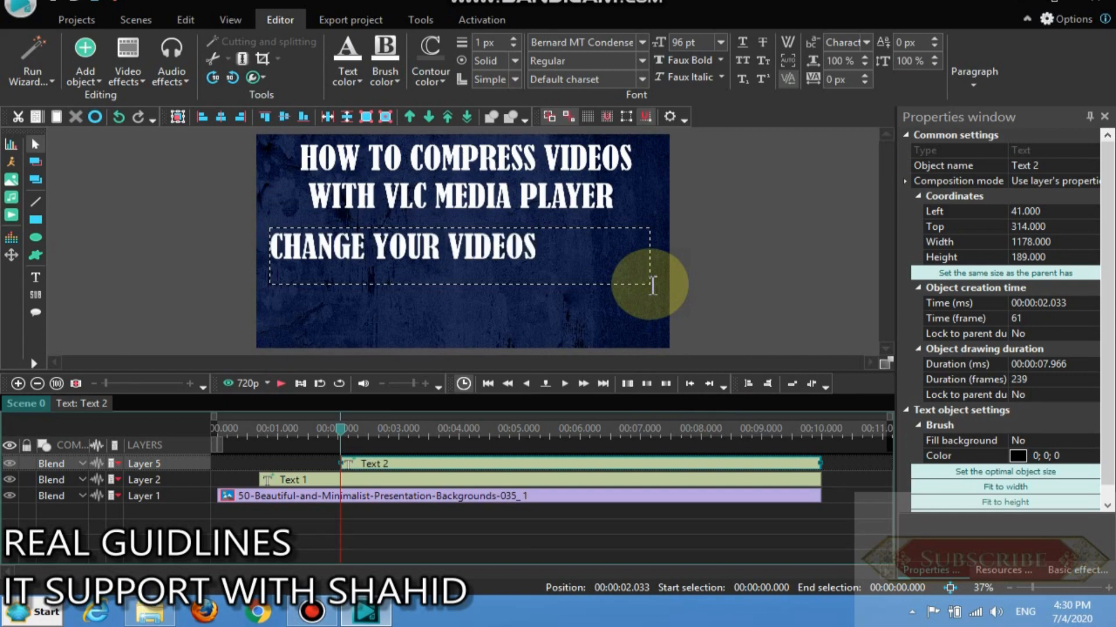
text( FROM)
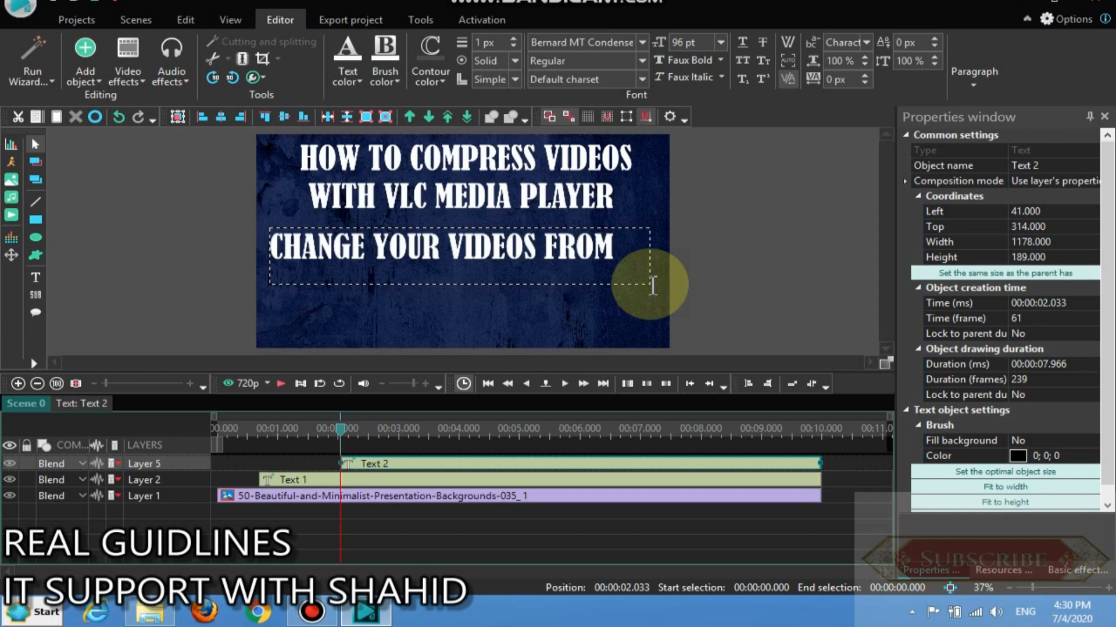
text( G)
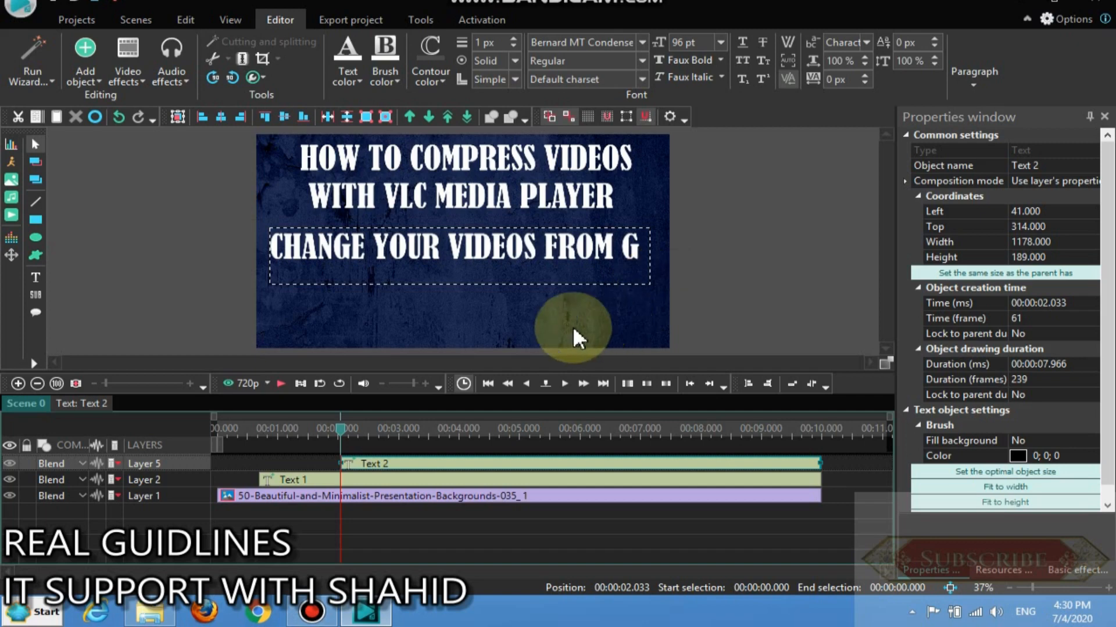
Step: Set the font size of the new line below the title to 72 pt
click(529, 319)
click(544, 244)
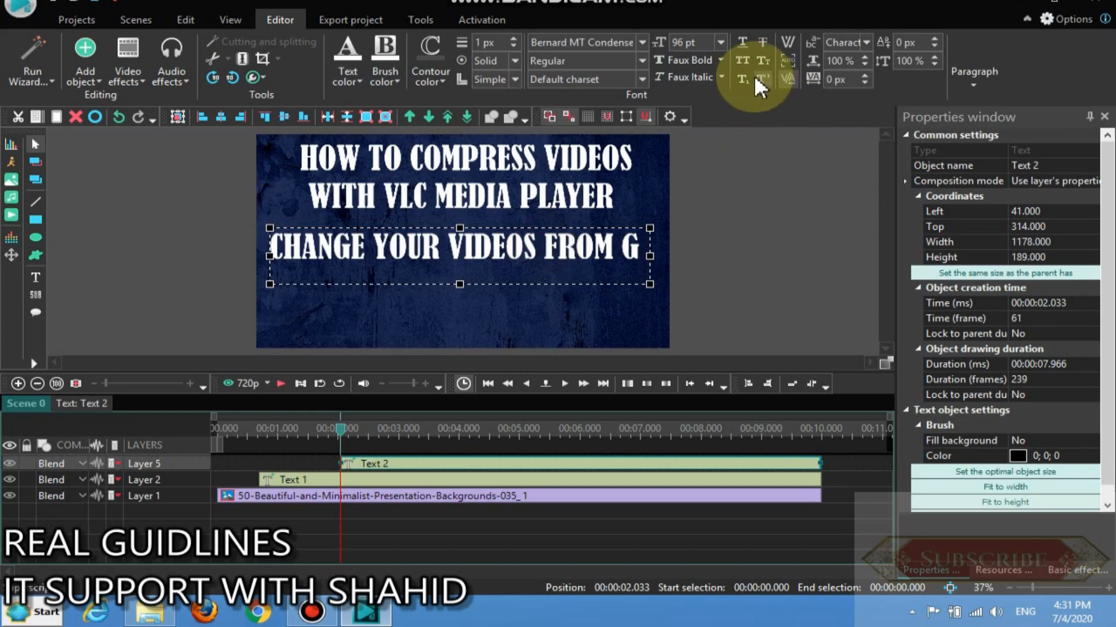
click(720, 42)
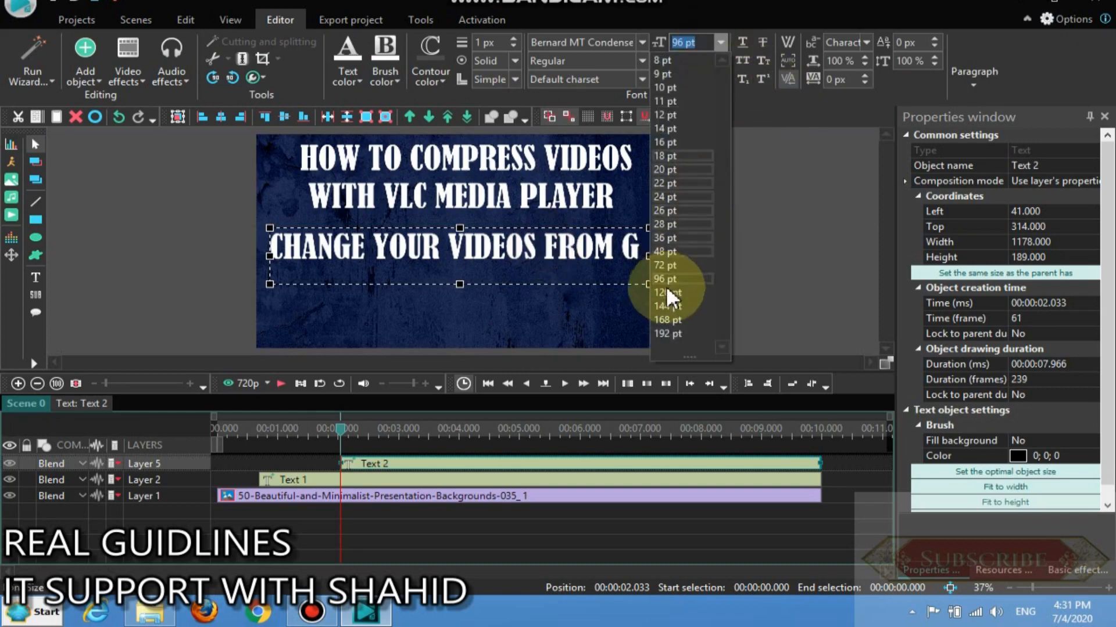
click(673, 265)
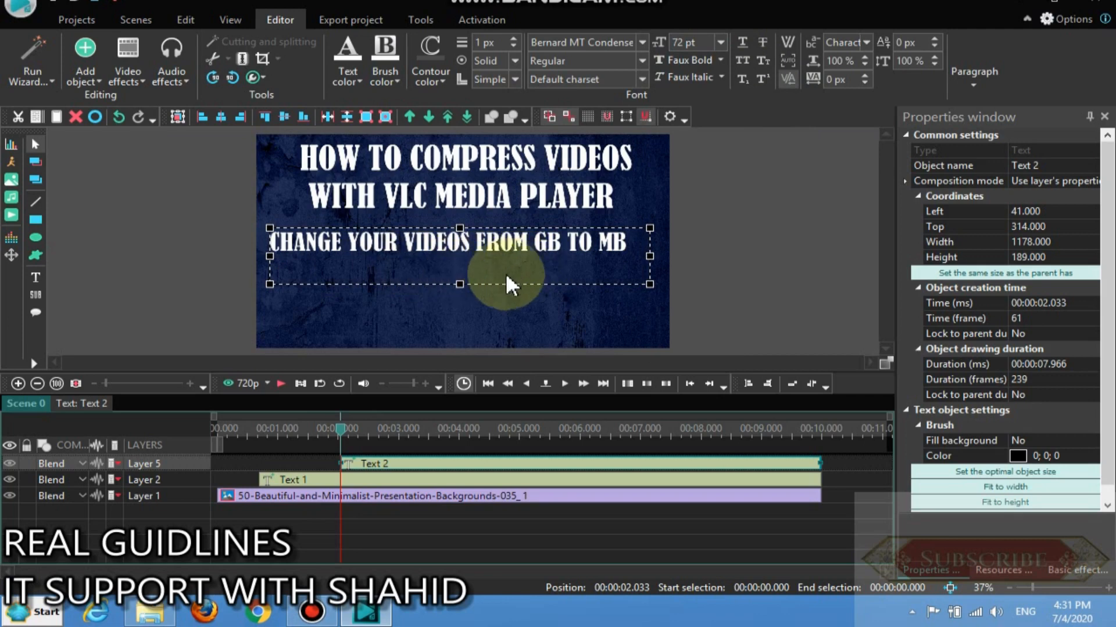
Step: Shrink the lower text box to about 1132 px wide and 113 px high around its single line
click(459, 284)
drag(459, 284, 462, 261)
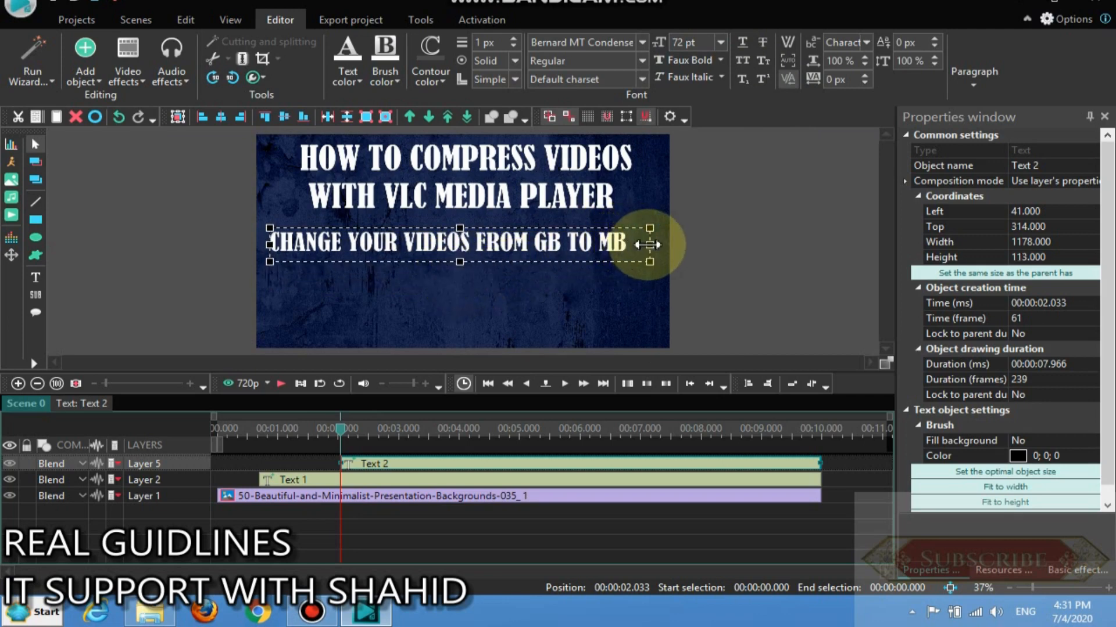
drag(649, 244, 635, 245)
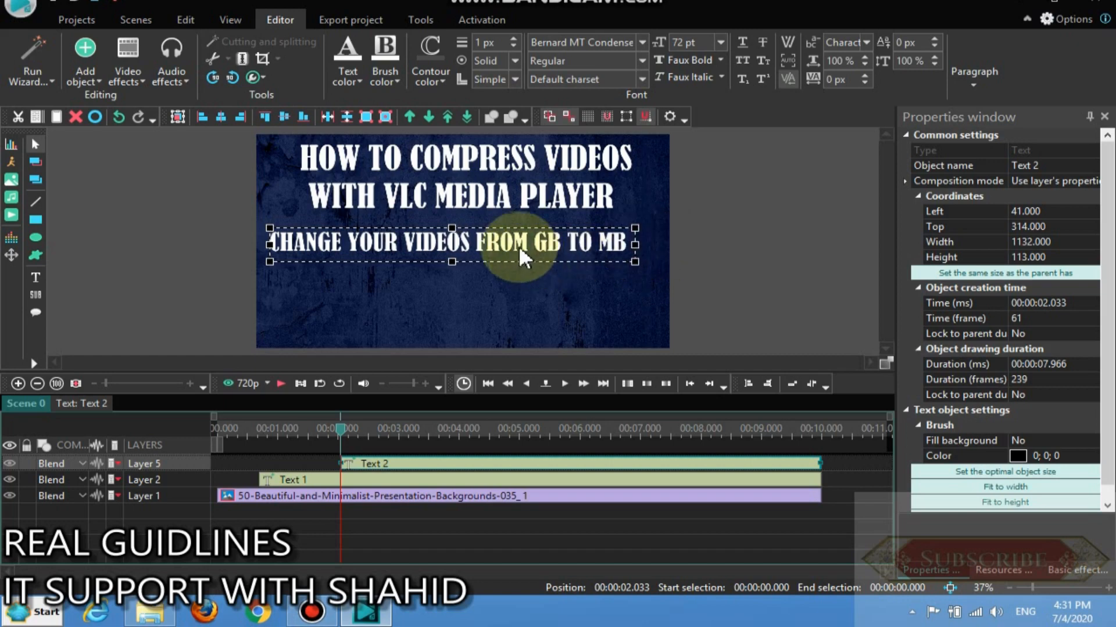
Step: Move the subtitle line to about 91 px from the left and 286 px from the top, and color its text orange
drag(518, 245, 534, 236)
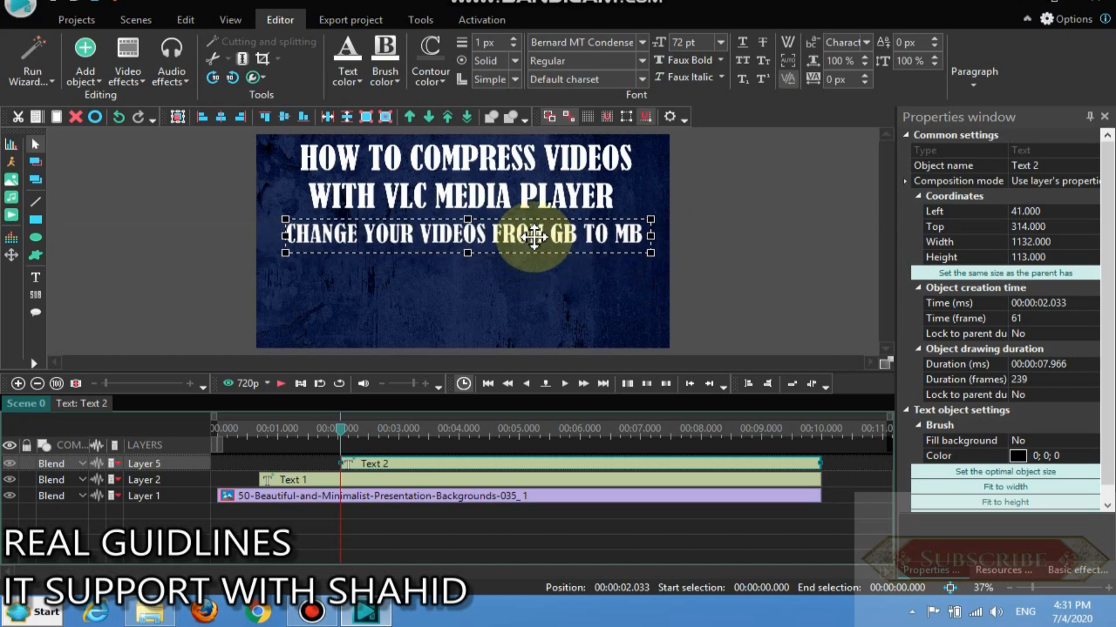
click(357, 74)
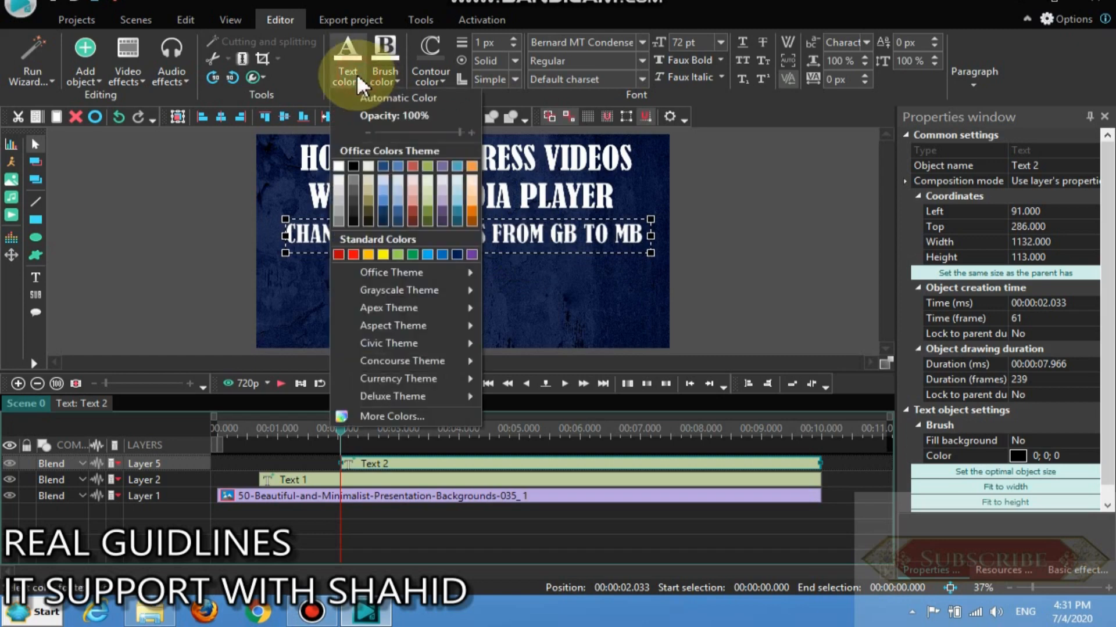
click(368, 253)
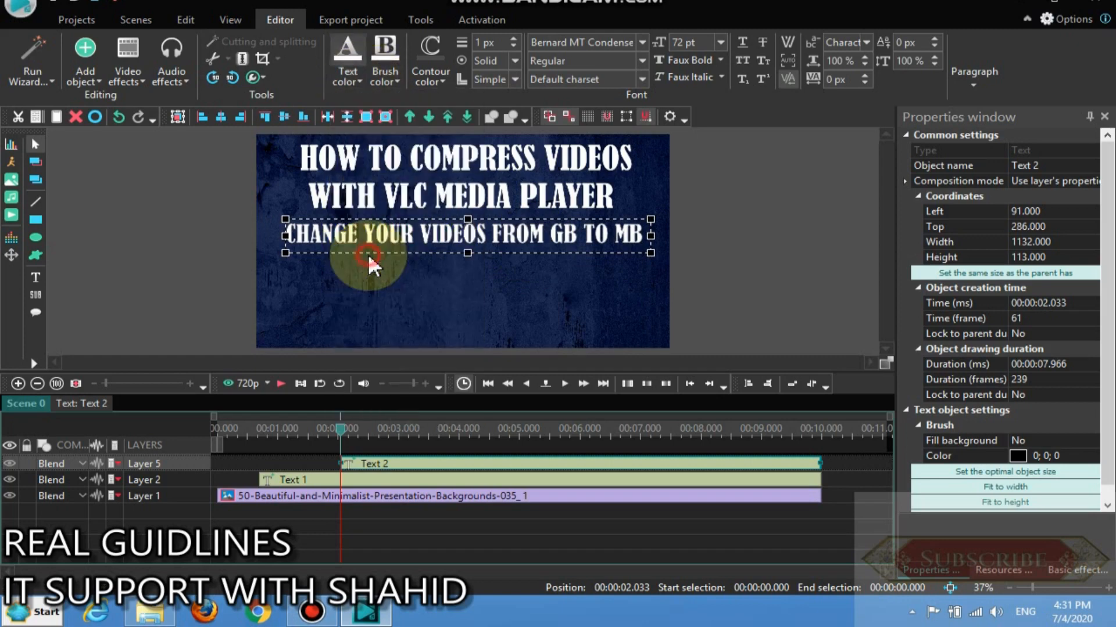
click(474, 267)
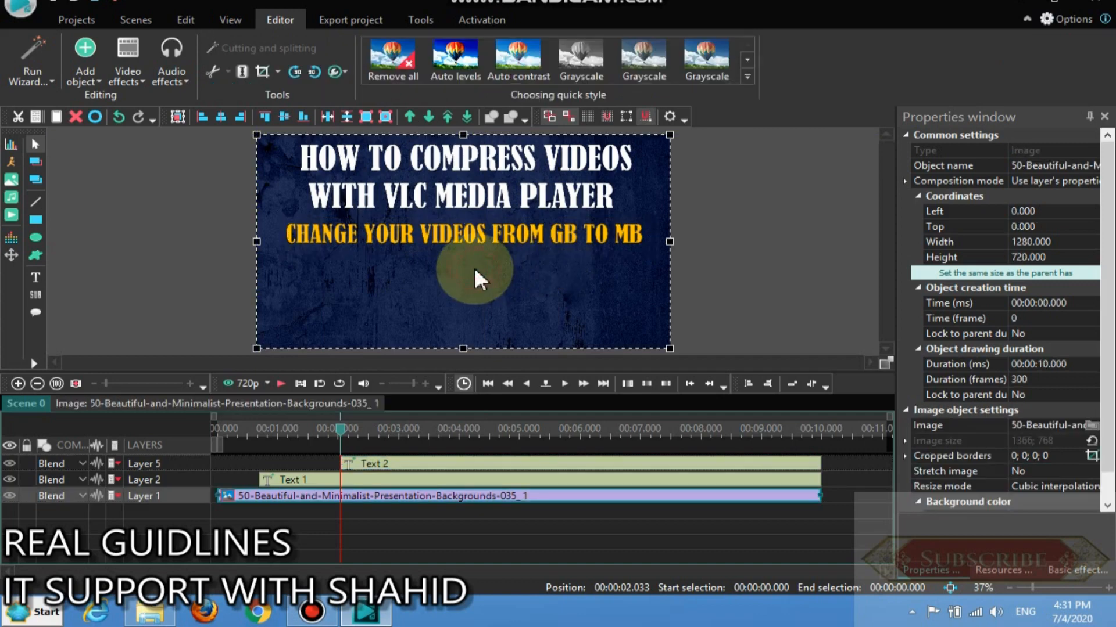
Step: Add a 1-second Page turn transition to the orange subtitle from the cursor position, on an added layer
click(393, 231)
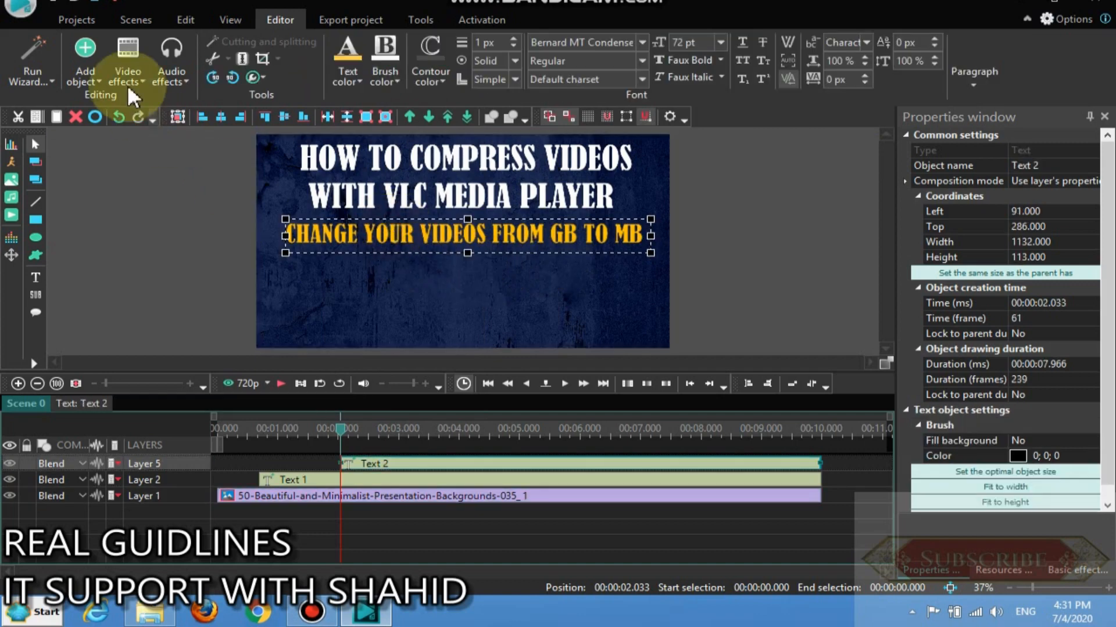
click(127, 81)
mouse_move(192, 228)
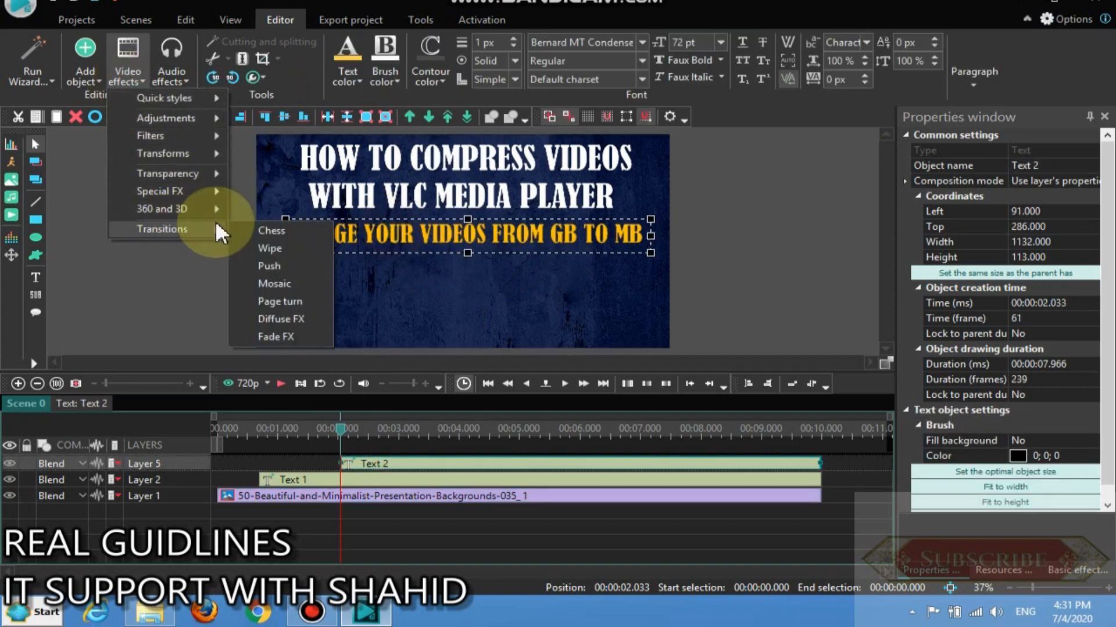
click(287, 295)
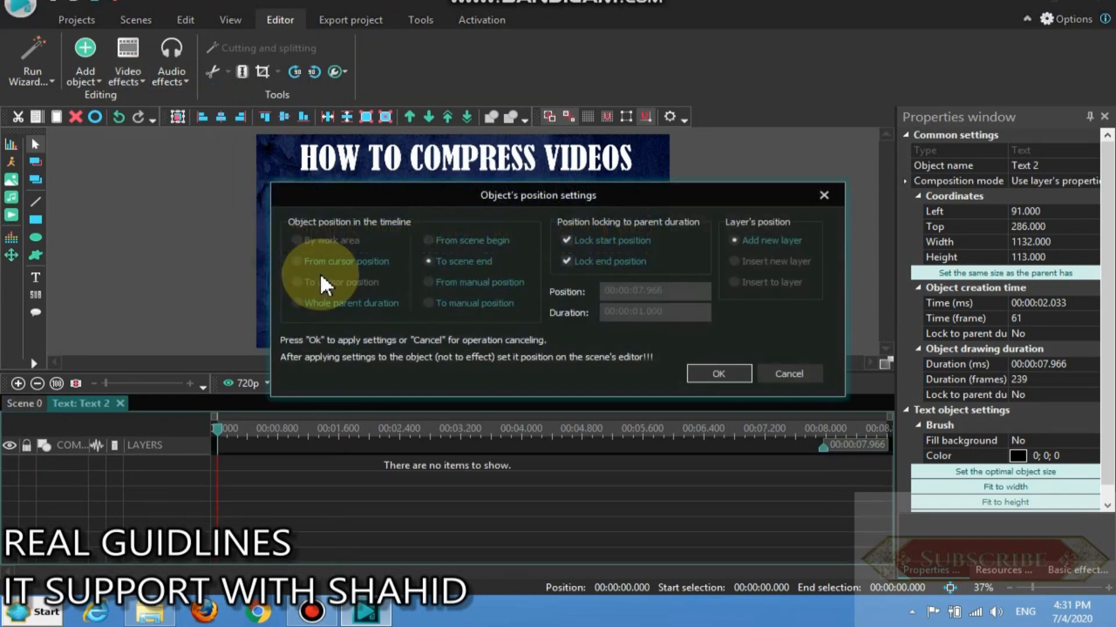
click(327, 262)
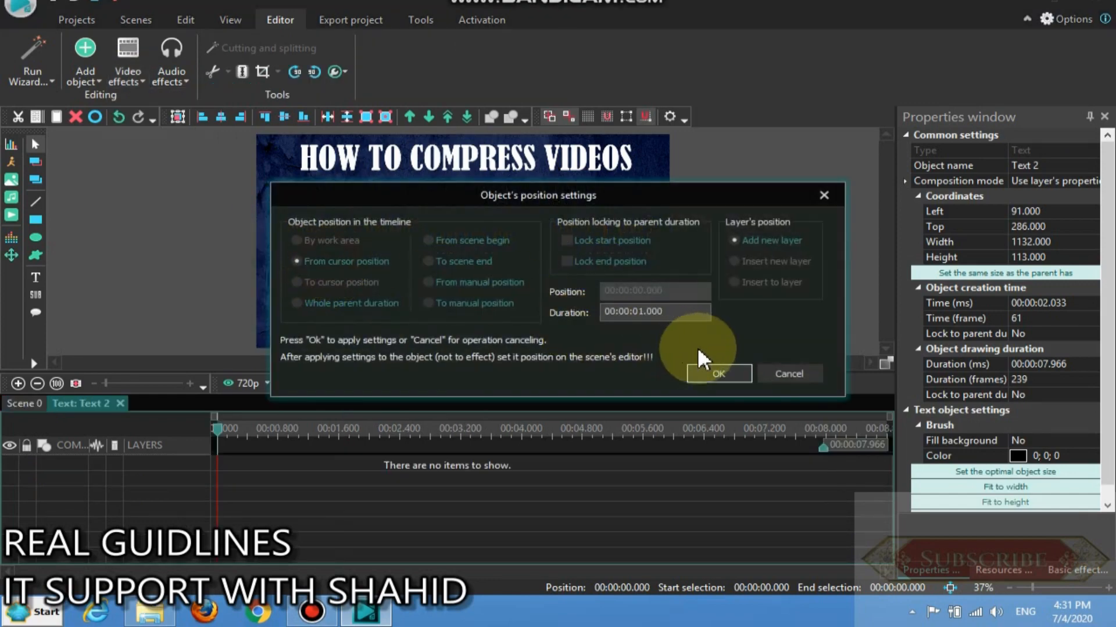
click(721, 374)
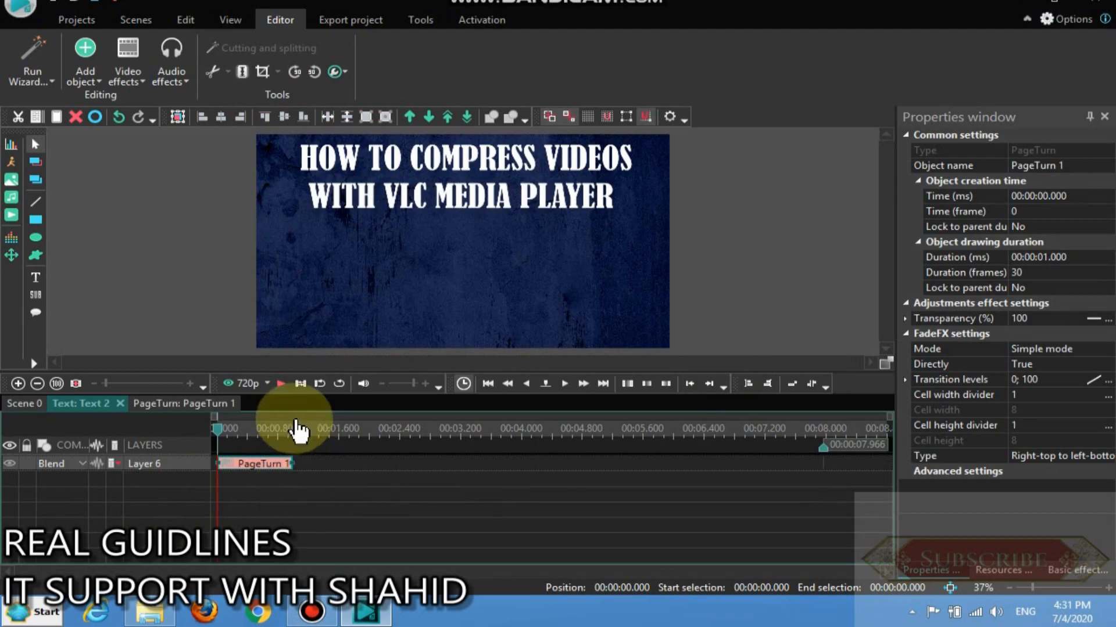
Step: Preview the subtitle, add a second 1-second Page turn transition near its end, and shift it onto Layer 6 starting at 6.966 s
click(281, 384)
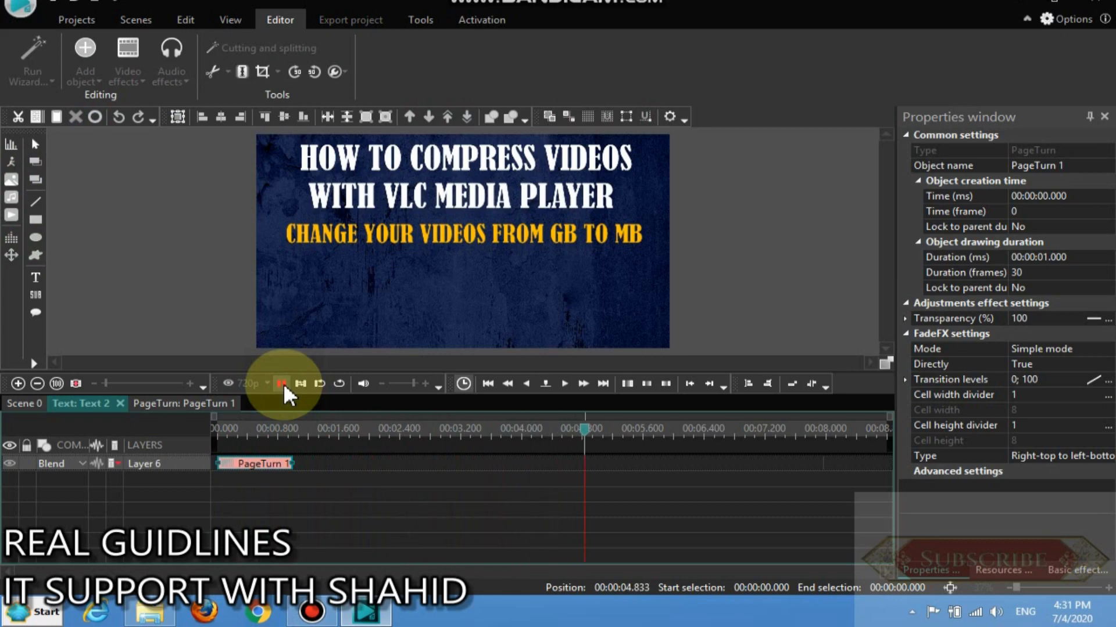
click(281, 384)
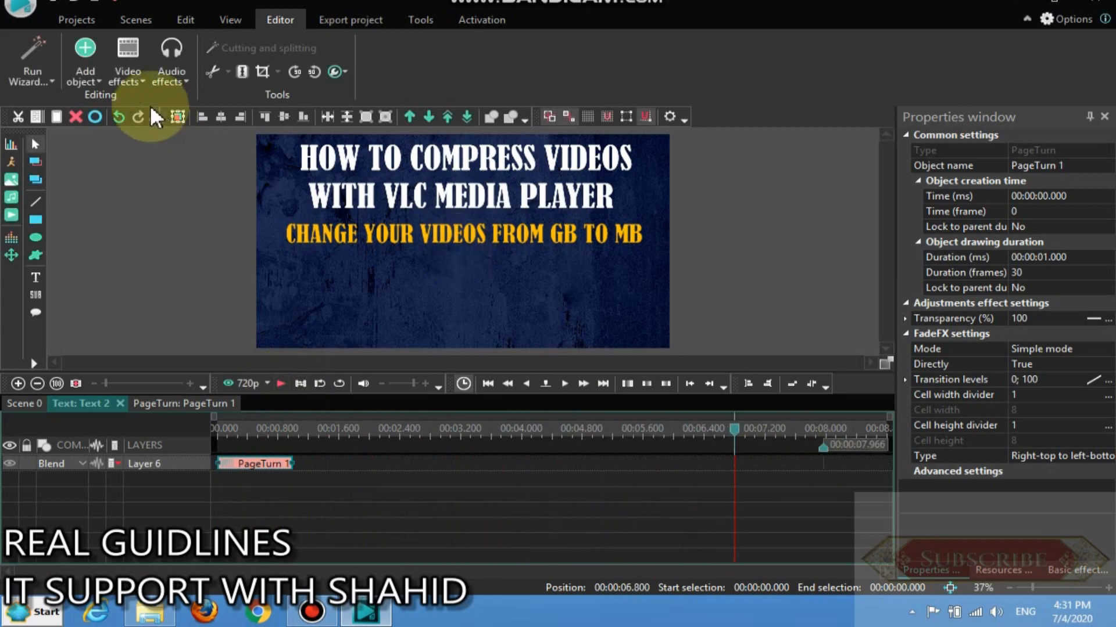
click(119, 75)
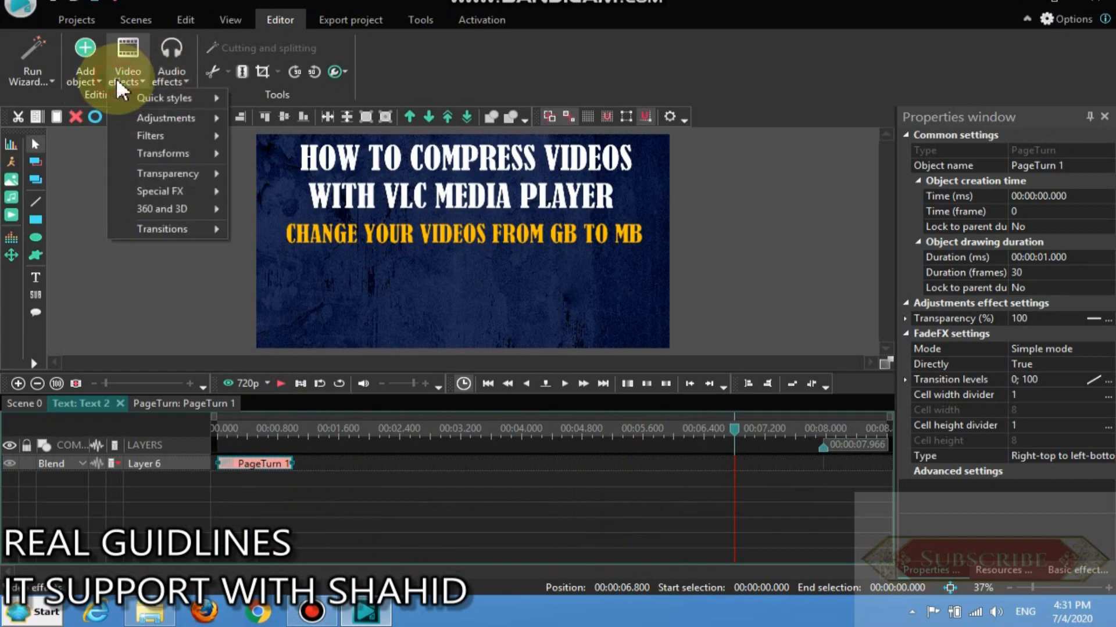
mouse_move(170, 227)
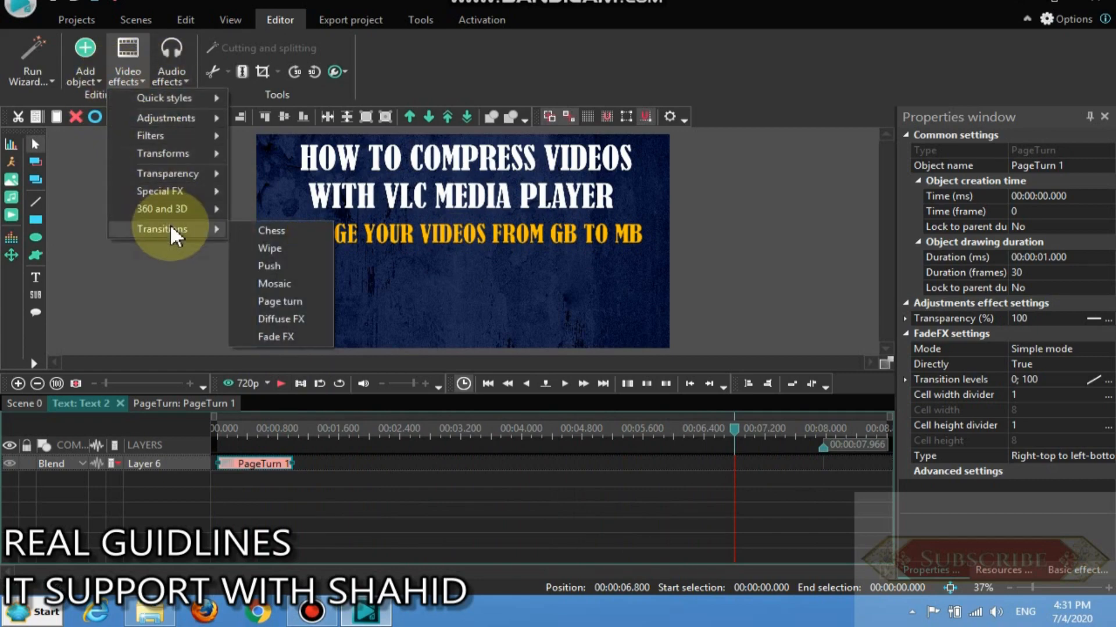
click(282, 301)
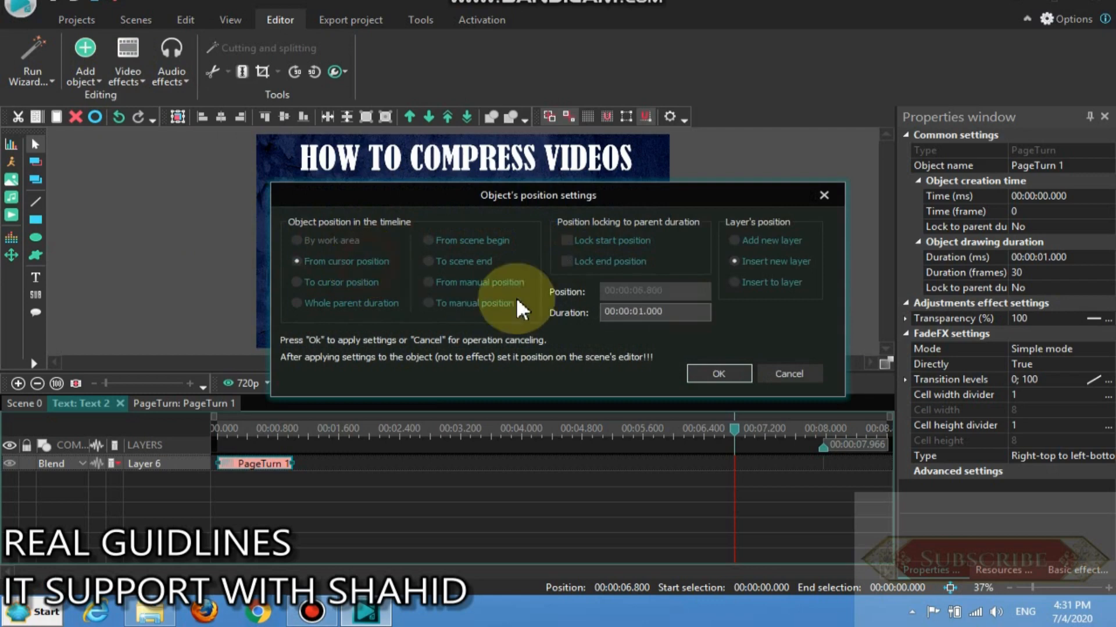
click(724, 375)
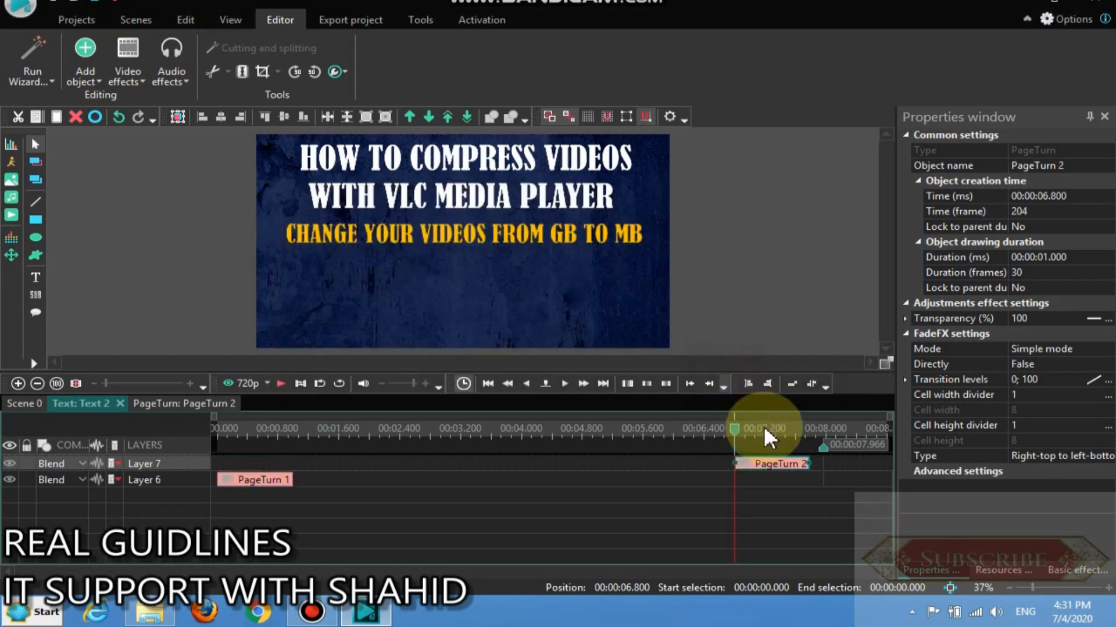
drag(779, 465, 793, 475)
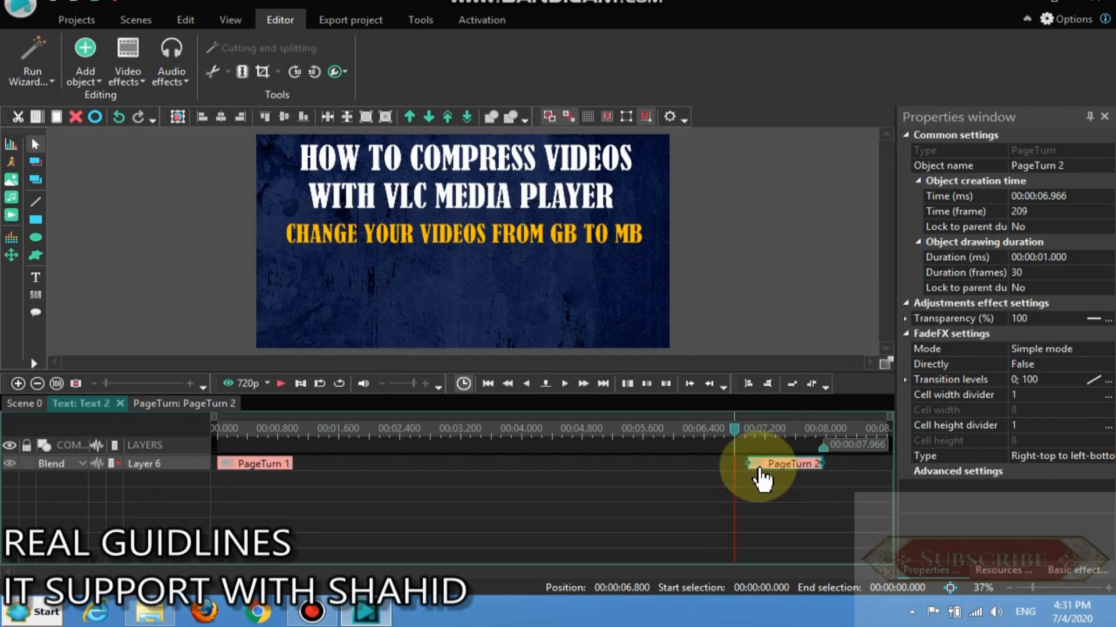
Step: Return to Scene 0 and play it from the beginning, stopping at 3.3 s
click(23, 403)
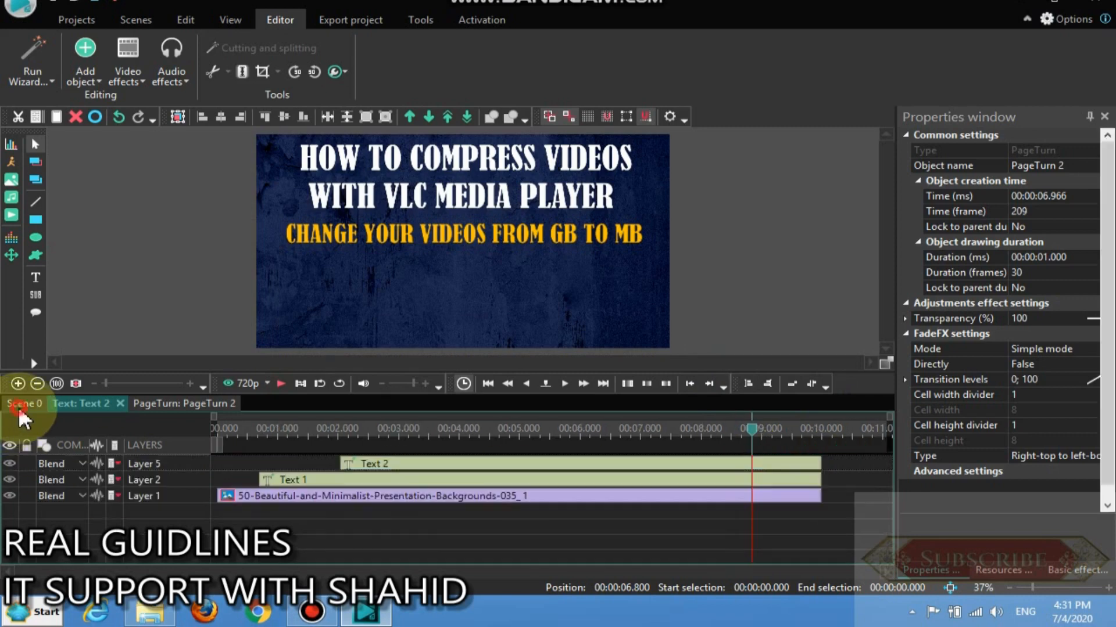
click(482, 383)
click(487, 385)
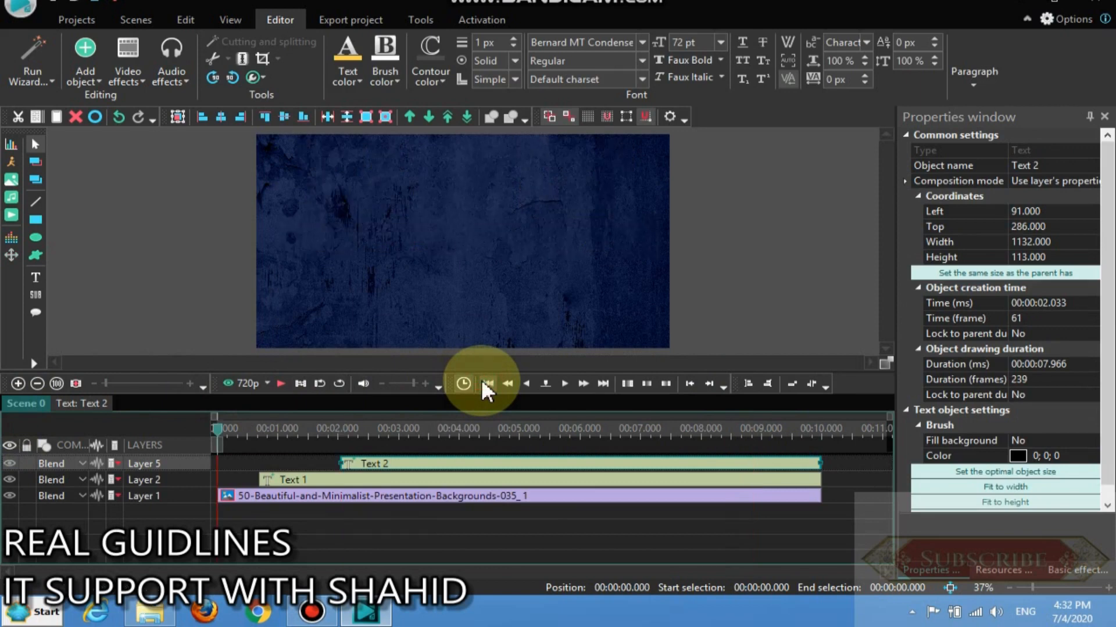
click(280, 384)
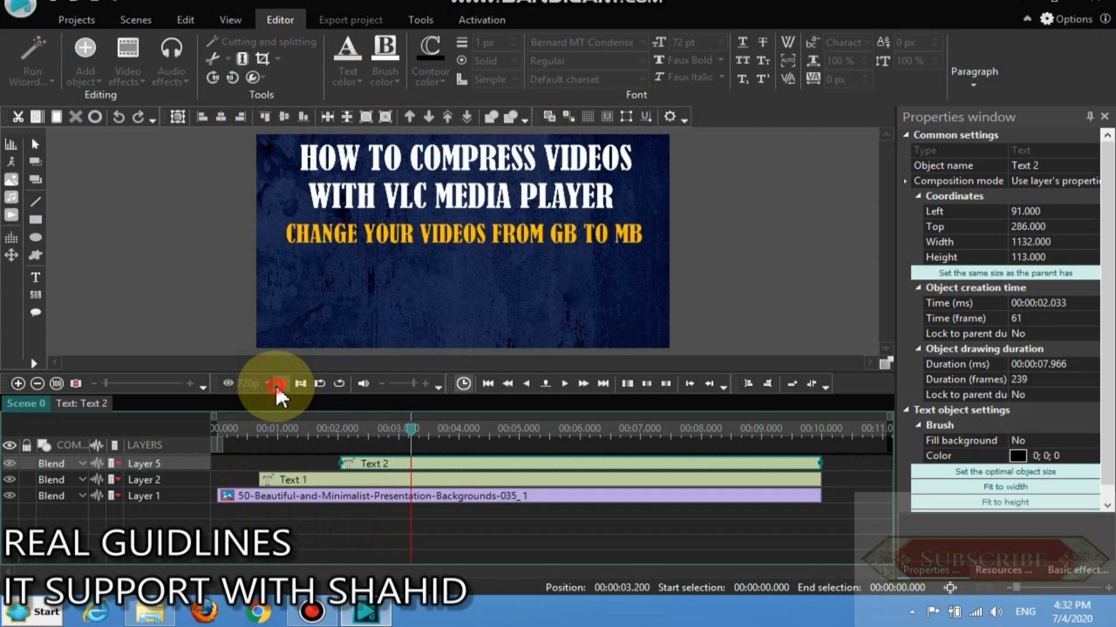
click(275, 385)
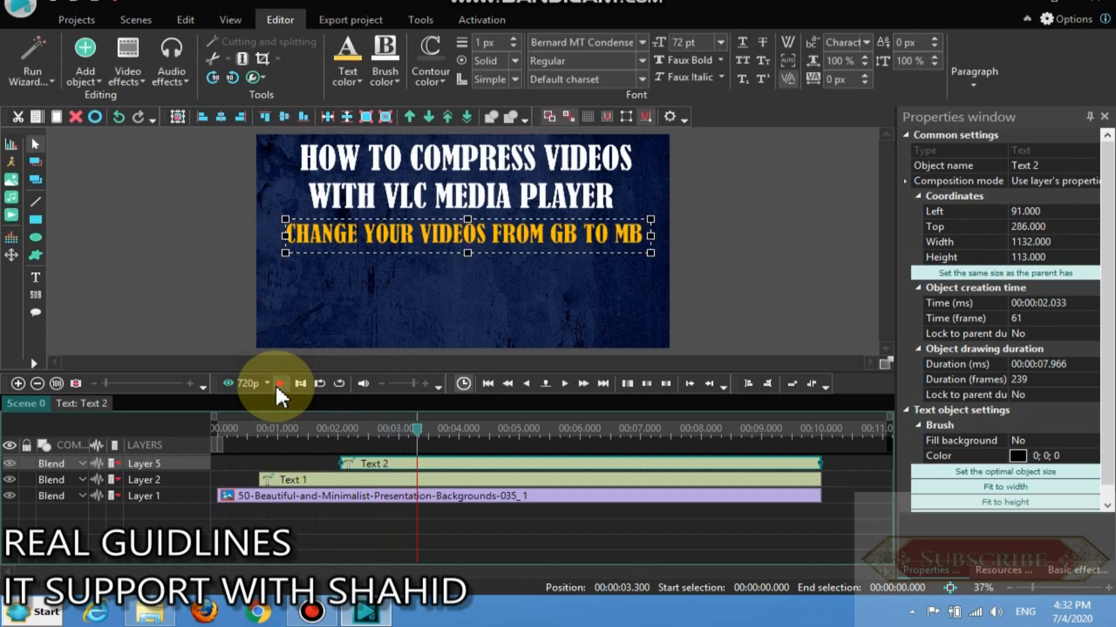
Step: Start a new text object from the cursor position, lasting 6.7 s, on an inserted layer
click(35, 277)
click(85, 279)
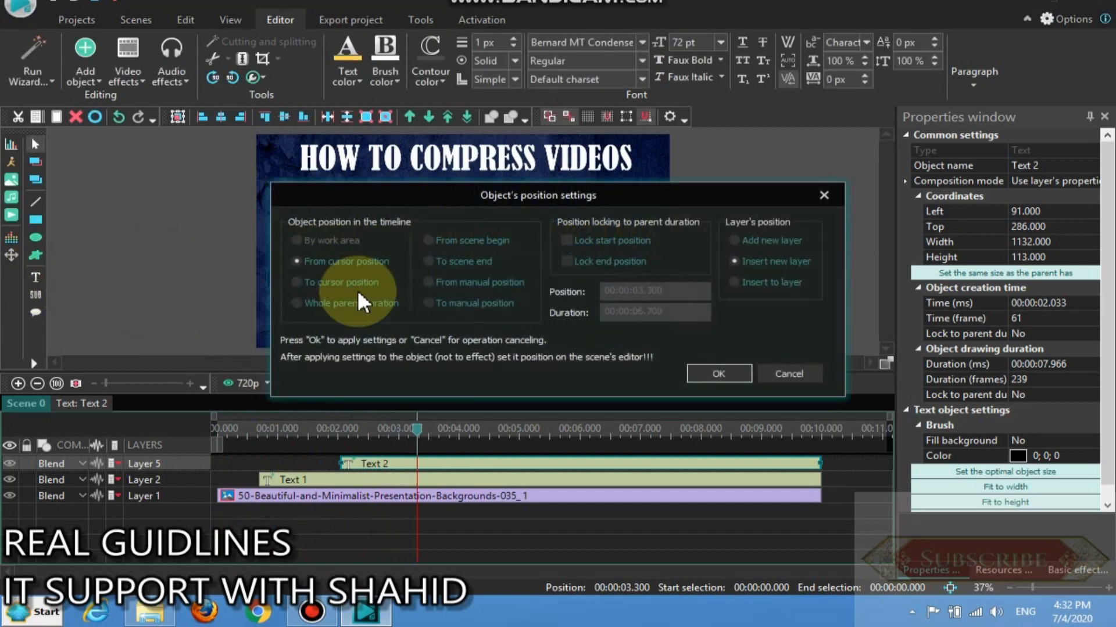
click(718, 374)
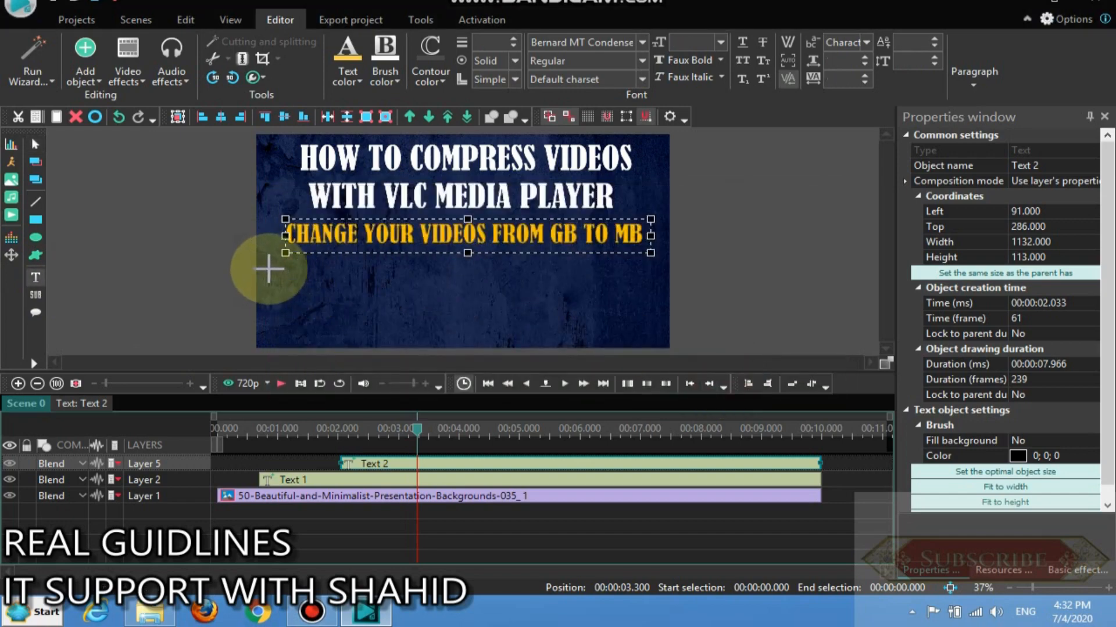
Step: Draw a text box about 1166 by 217 px below the subtitle and enter SAVE YOUR 90% DATA TO UPLOAD and VIDEO ON YOUTUBE on two lines
drag(266, 268, 642, 332)
text(SAV)
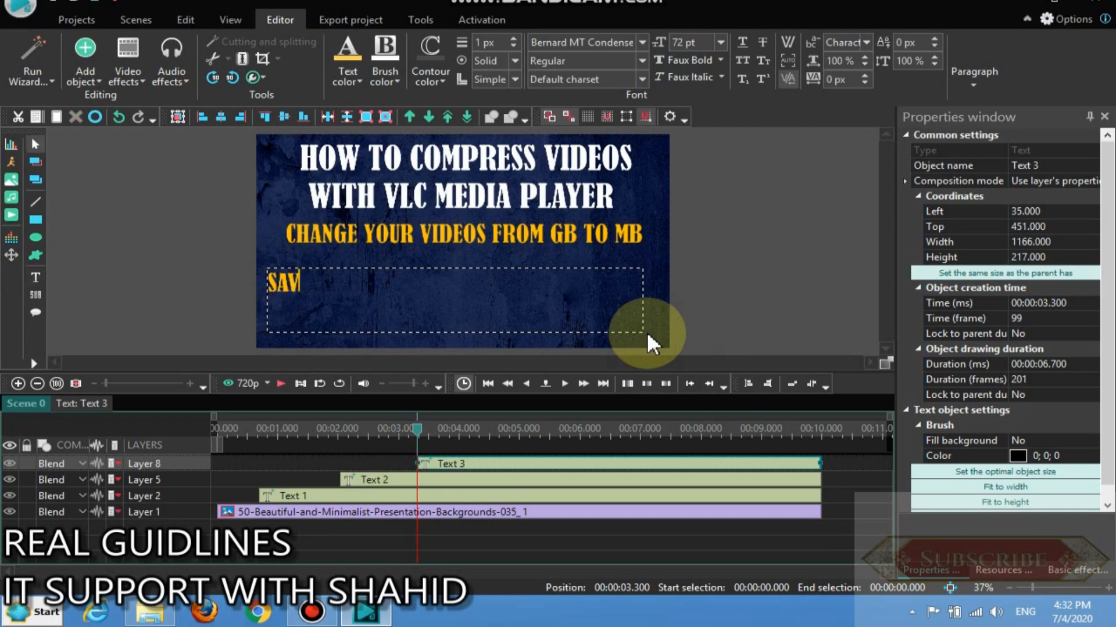
text(E YOUR 90)
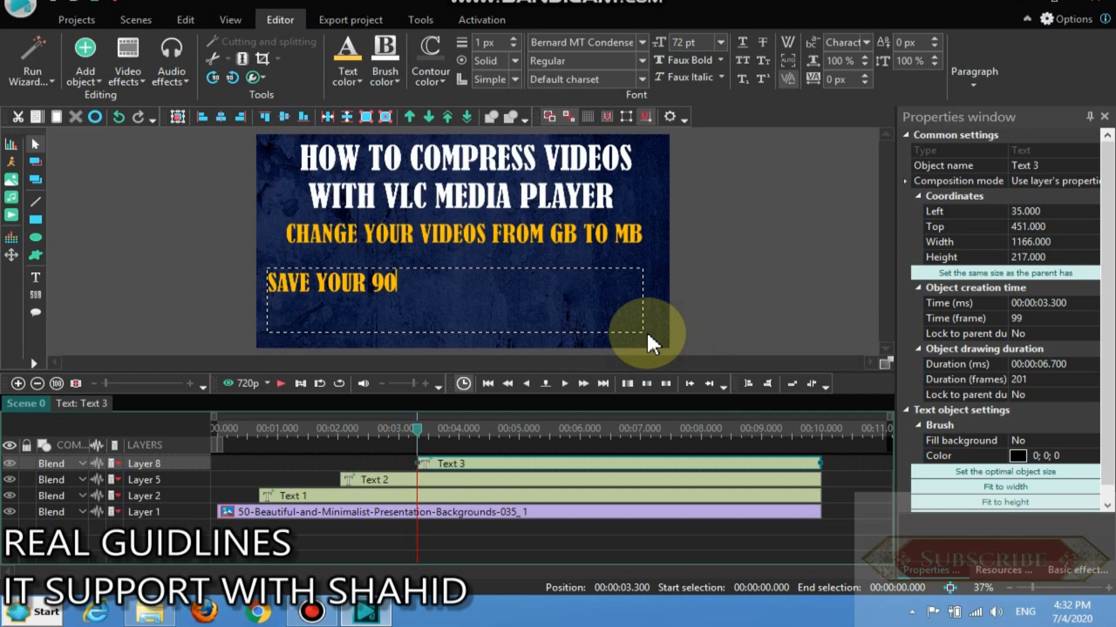
text(% DATA)
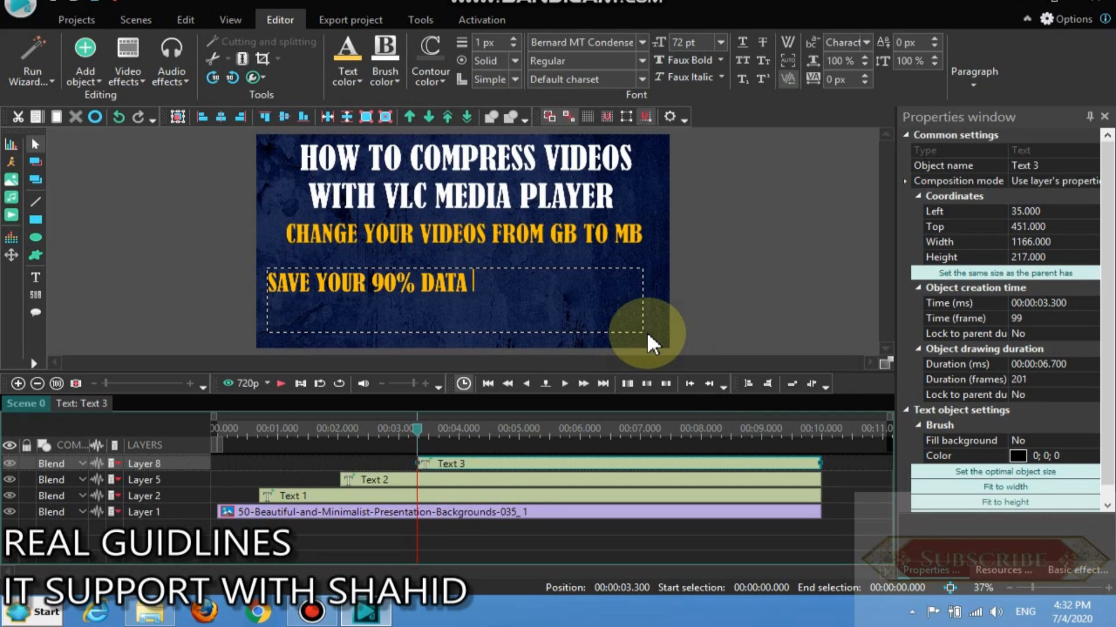
text(TO U)
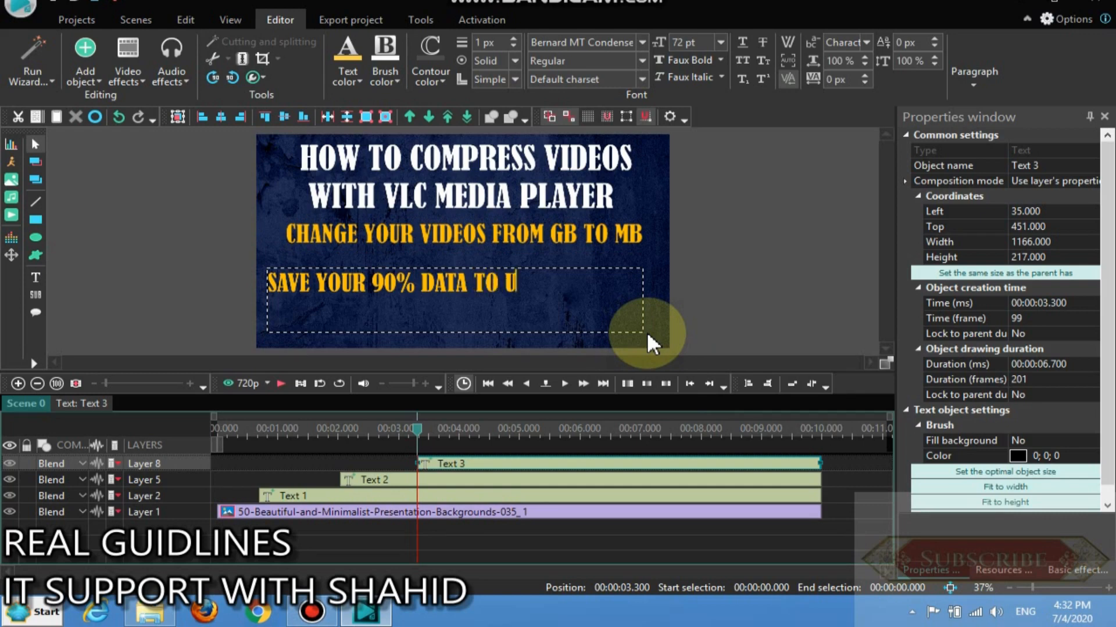
text(PLOAD VIDE)
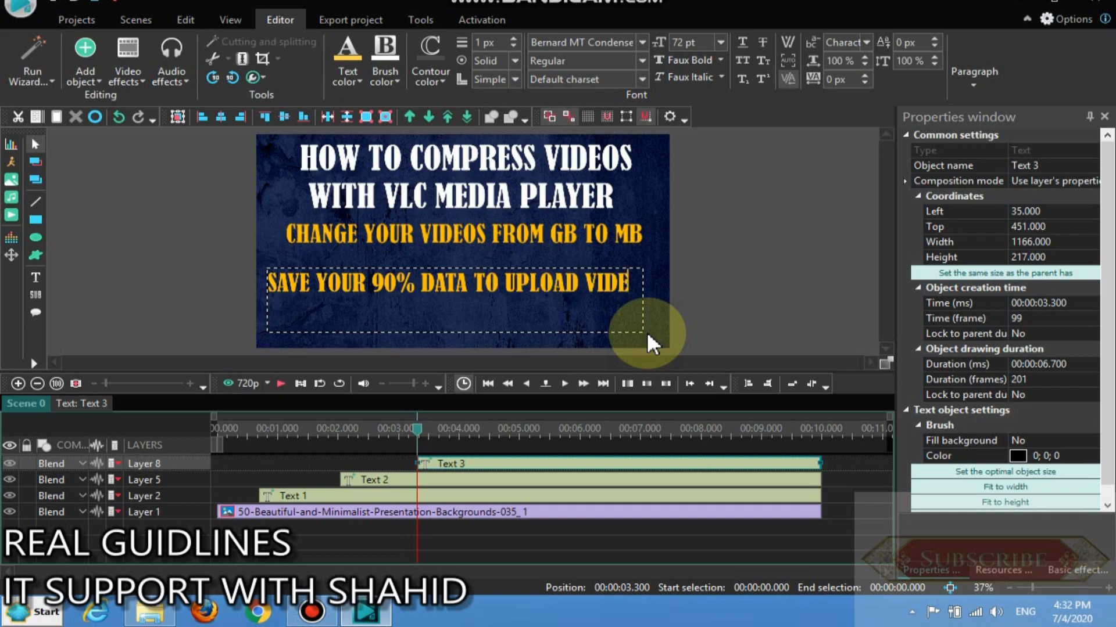
text(O)
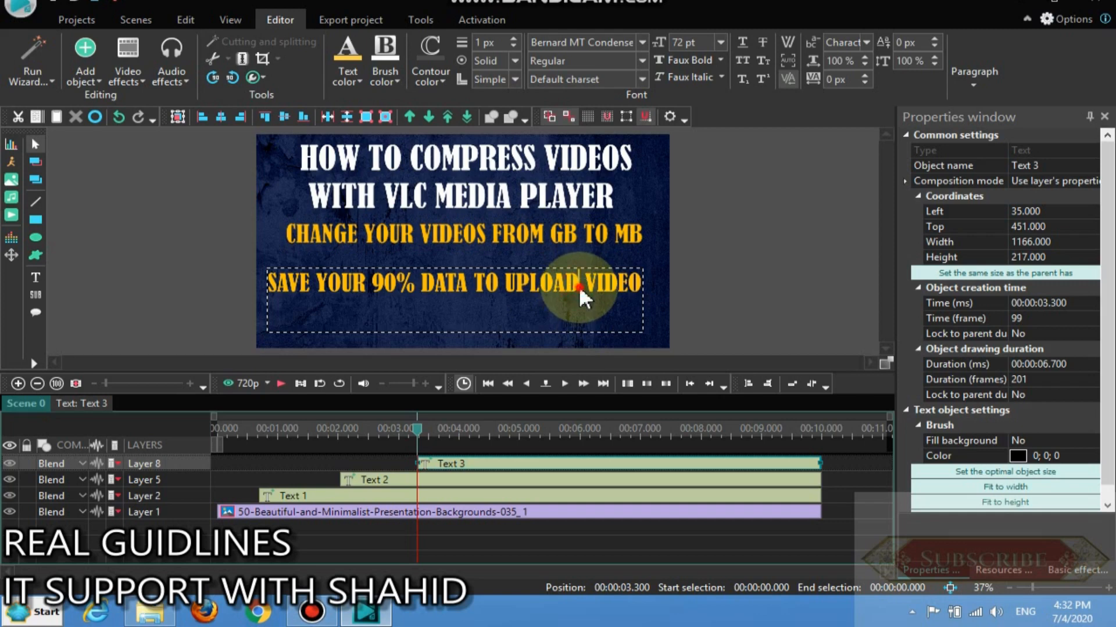
key(Return)
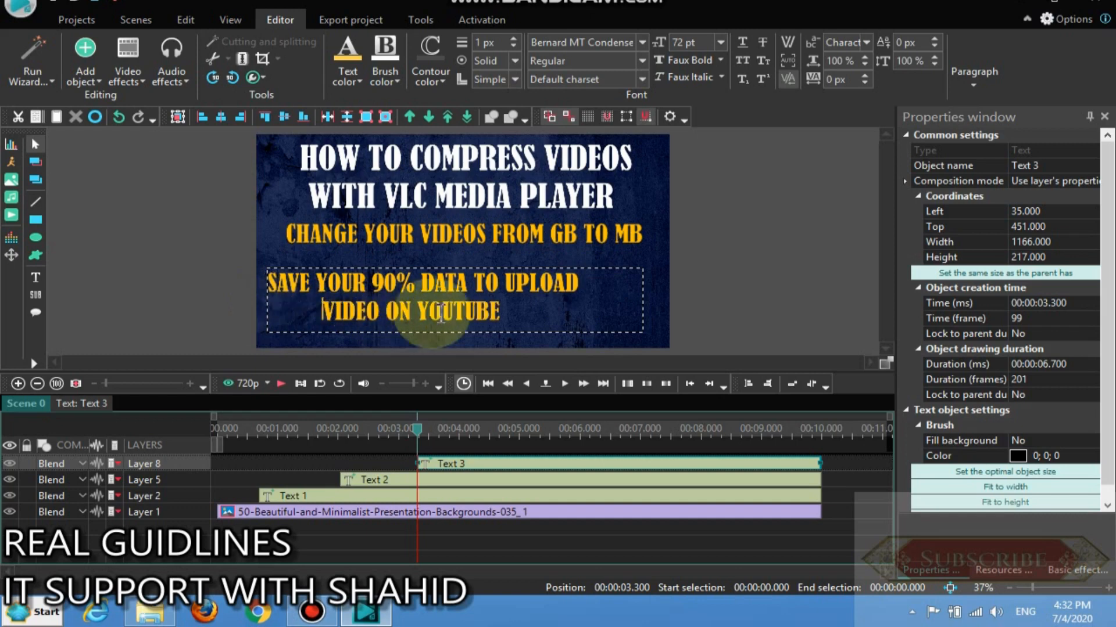
Step: Move the new two-line text to about 159 px from the left and 438 px from the top of the frame
click(506, 255)
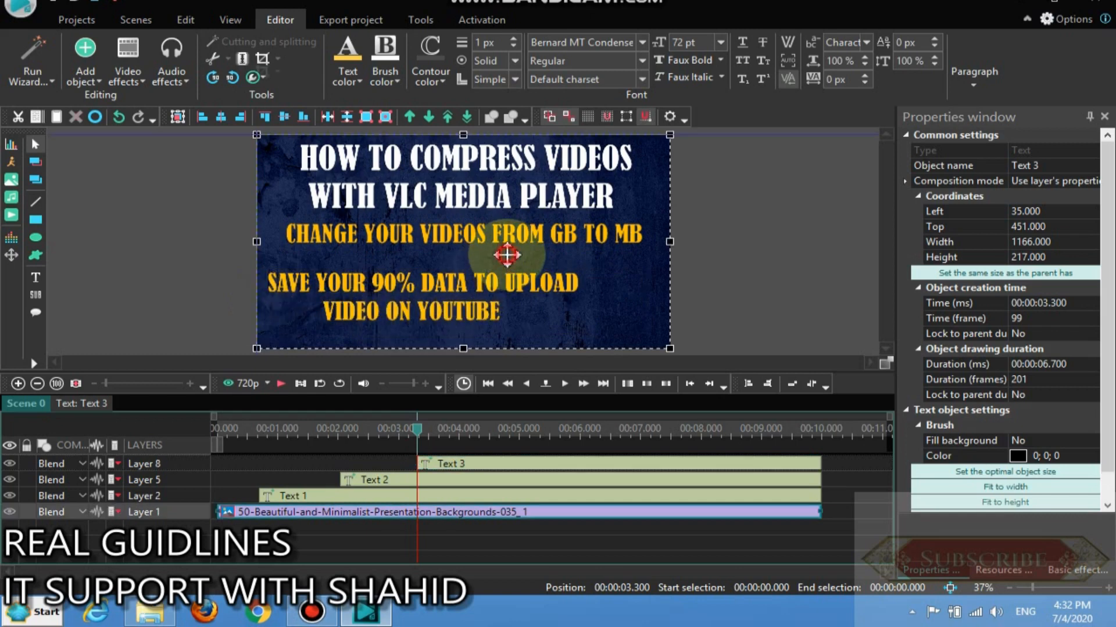
click(499, 273)
drag(499, 273, 526, 277)
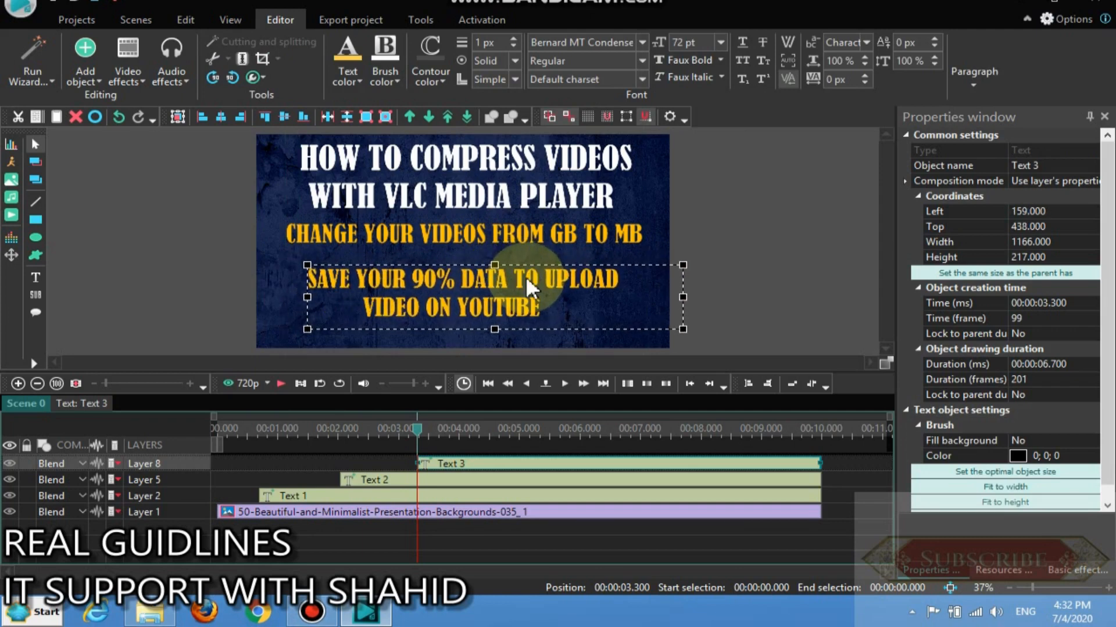
Step: Open the text color choices for the two-line text below the subtitle
click(332, 66)
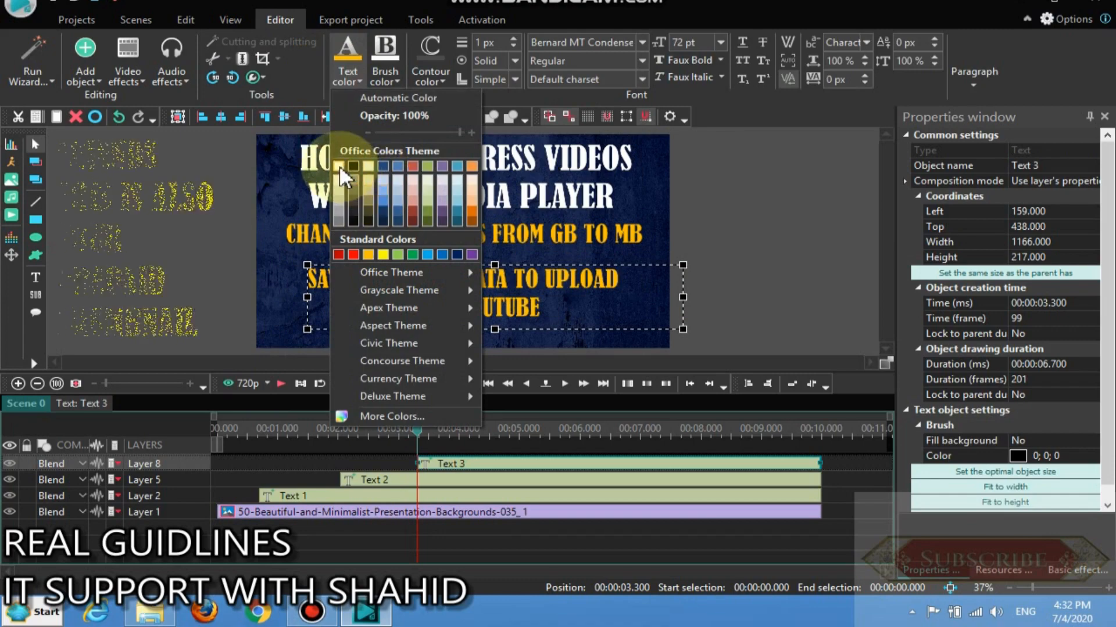